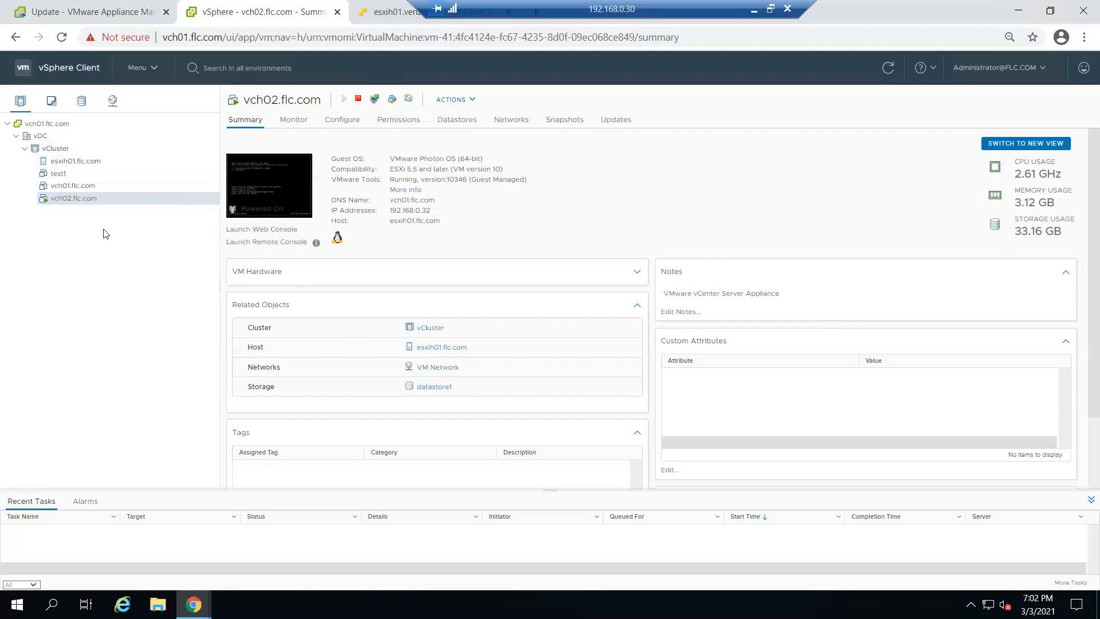
Check datastore1's files in the vSphere Client, and open datastore1's file browser on the ESXi host esxih01
left_click(83, 107)
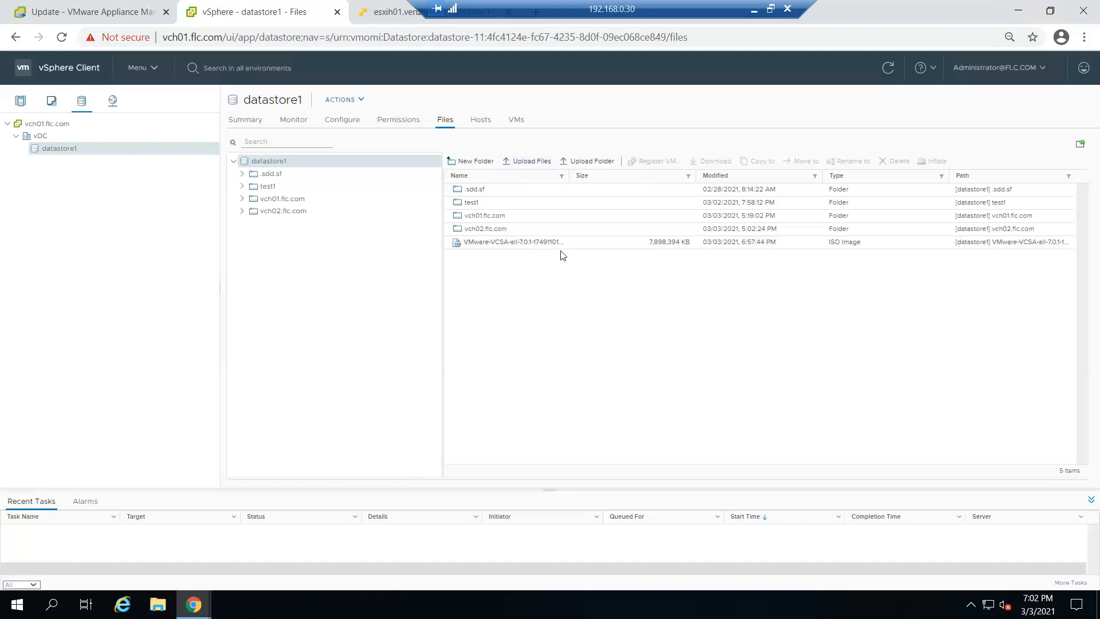
left_click_drag(627, 5, 847, 4)
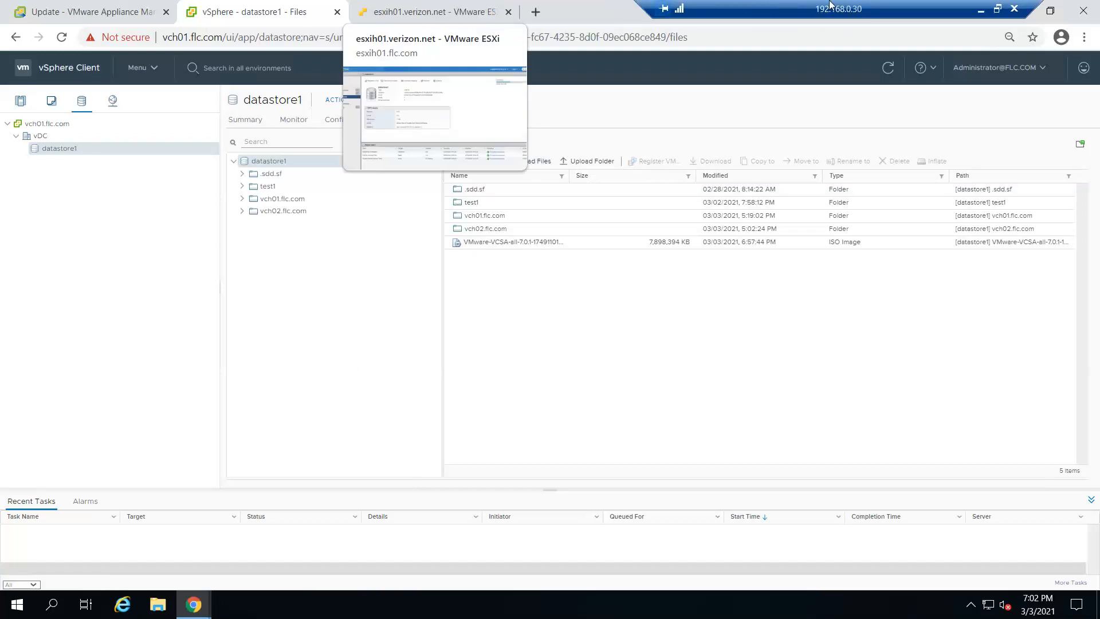
left_click(450, 7)
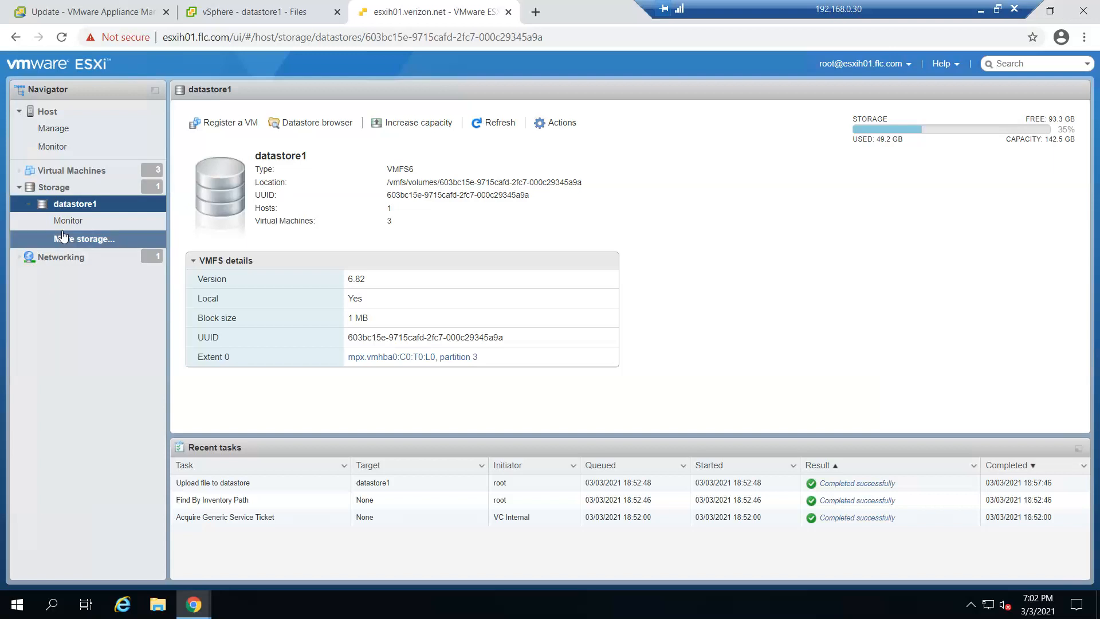
left_click(69, 204)
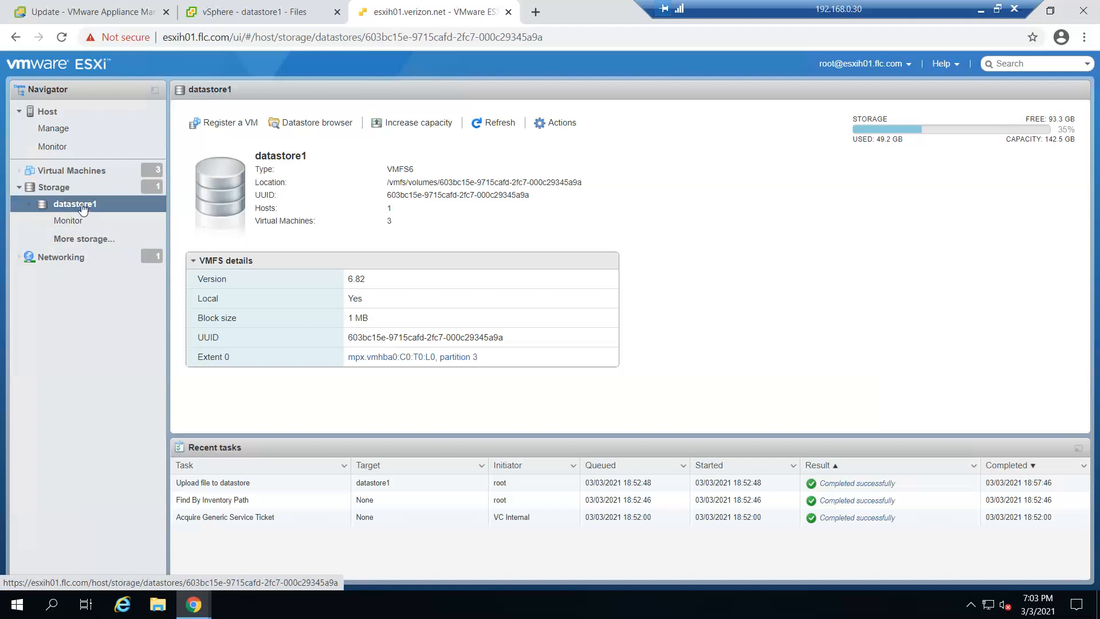
left_click(315, 124)
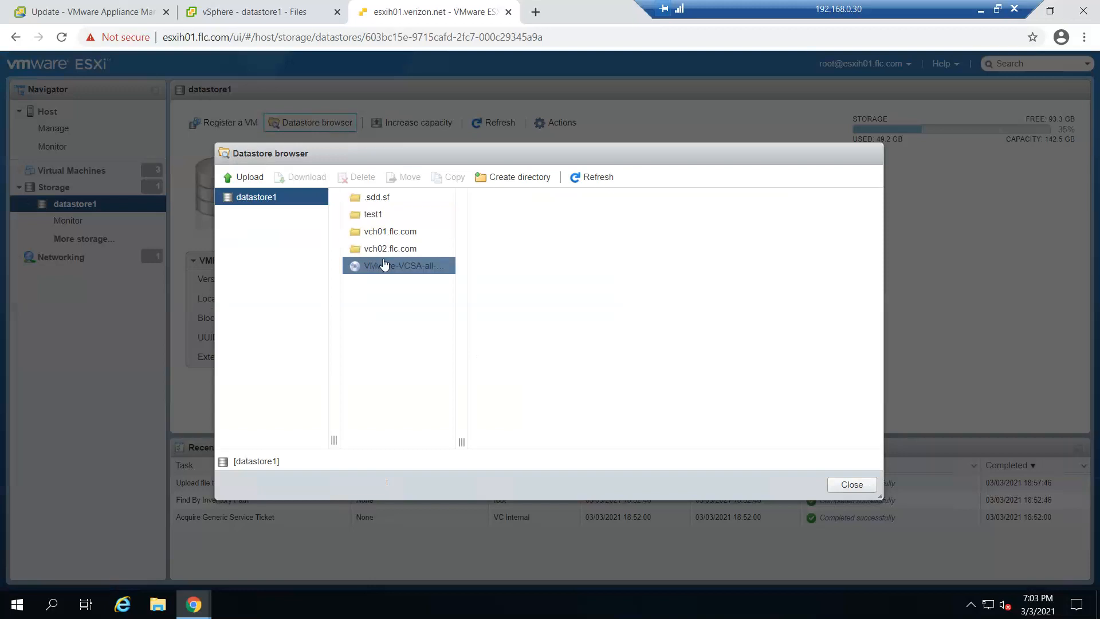
left_click(246, 177)
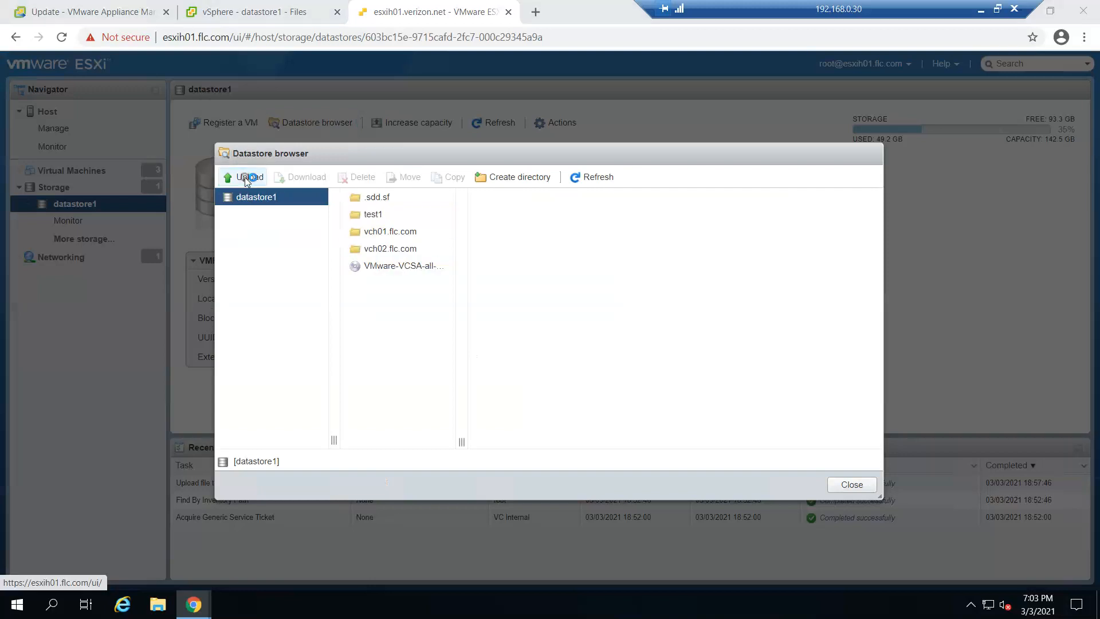
left_click(226, 116)
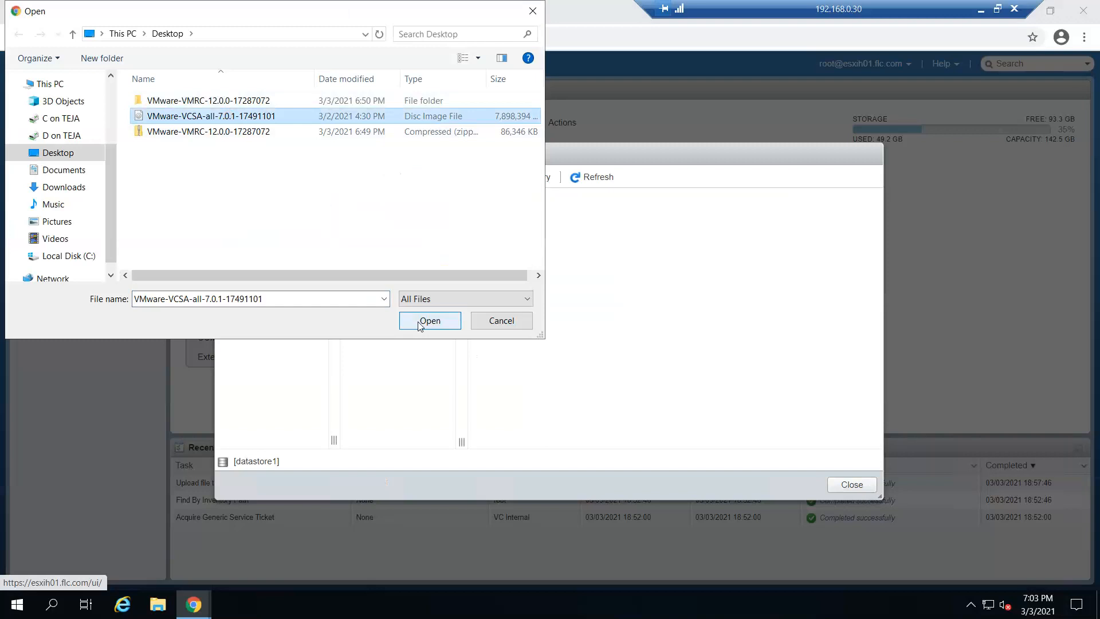
left_click(502, 321)
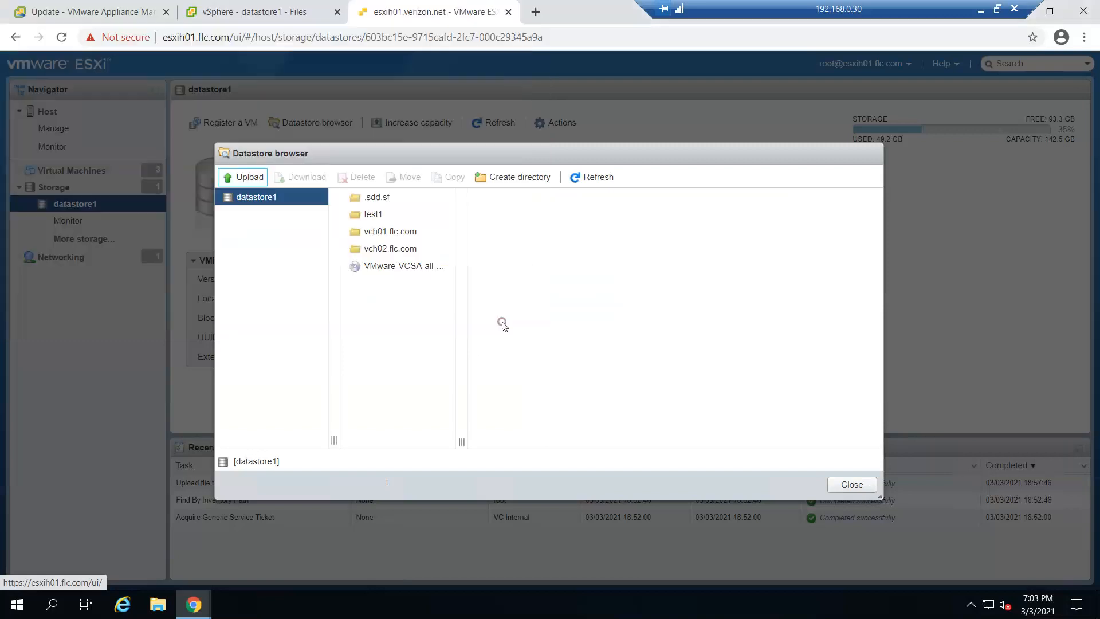
left_click(868, 489)
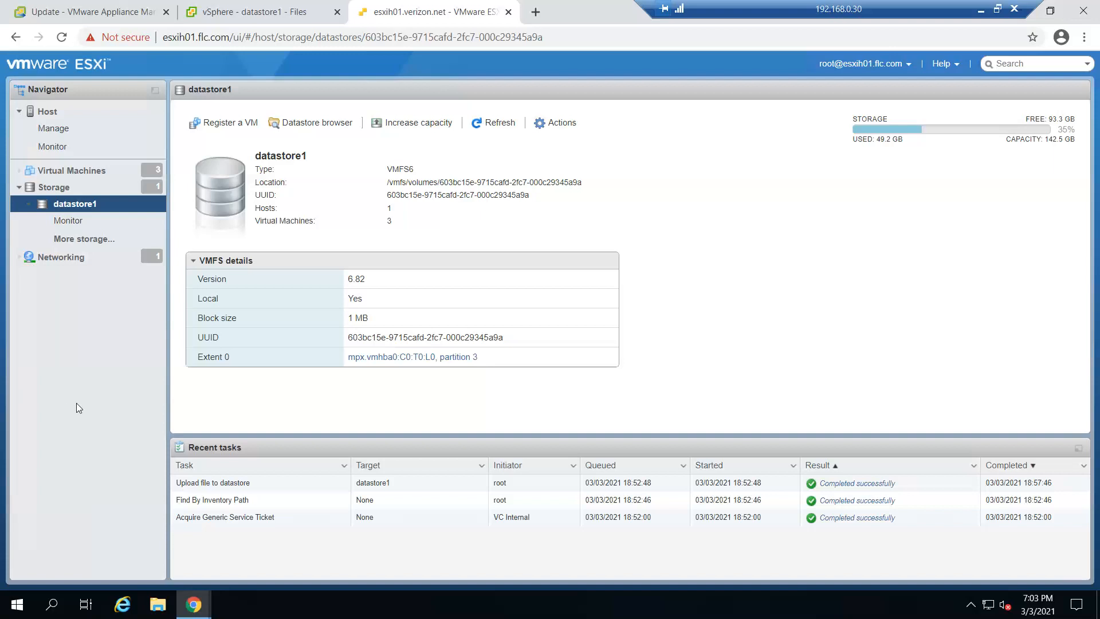
Open the hardware settings of the vch02.flc.com virtual machine in the vSphere Client
left_click(102, 10)
left_click(234, 10)
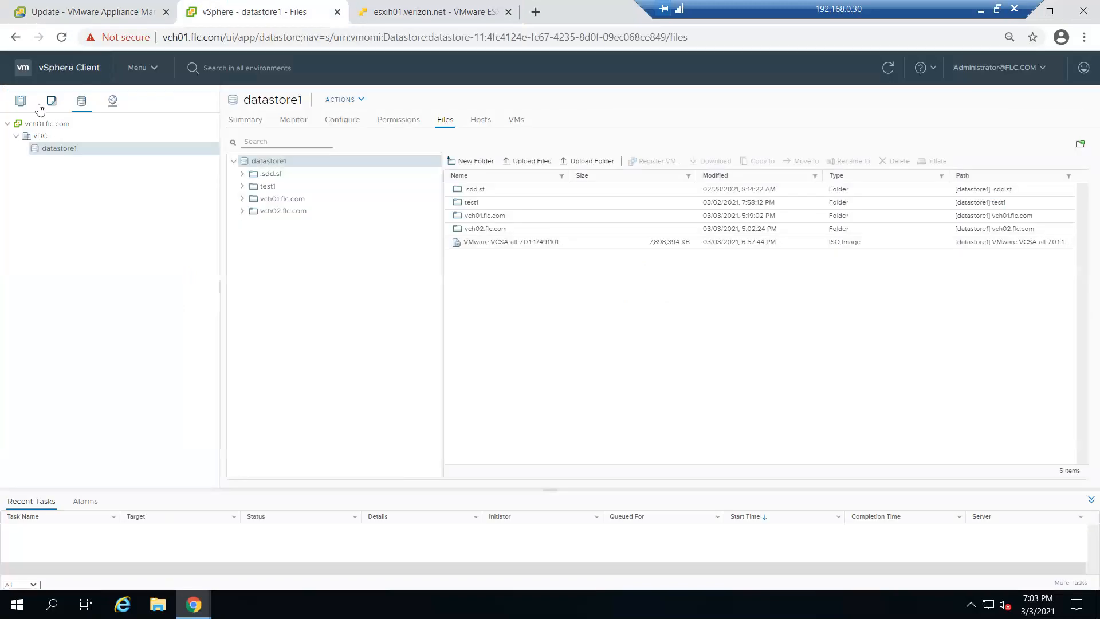
left_click(51, 102)
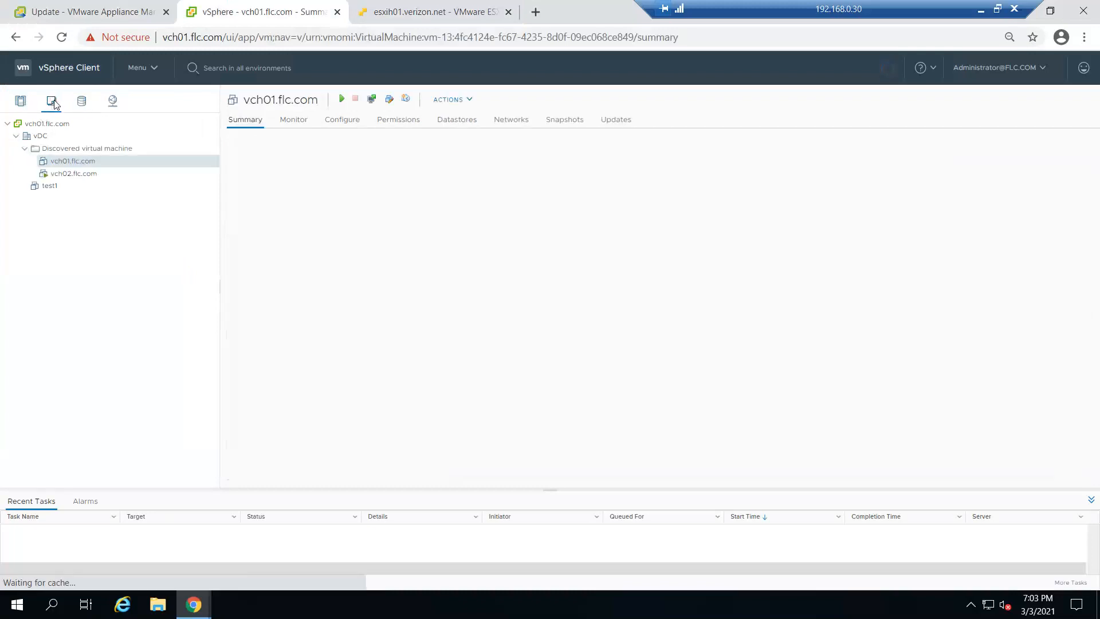
left_click(89, 177)
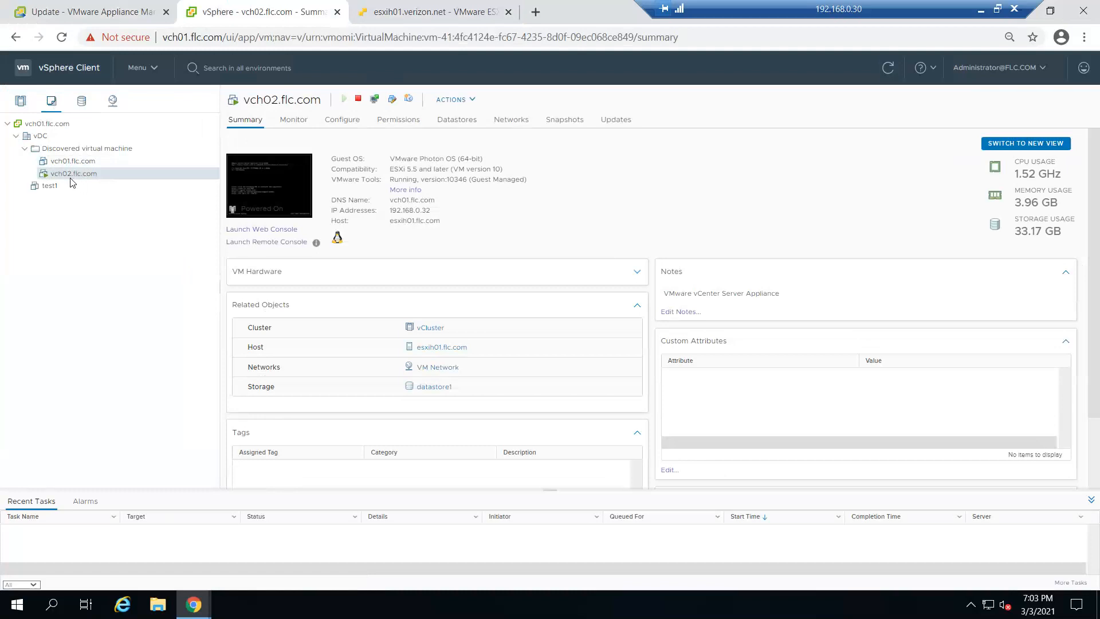
left_click(473, 100)
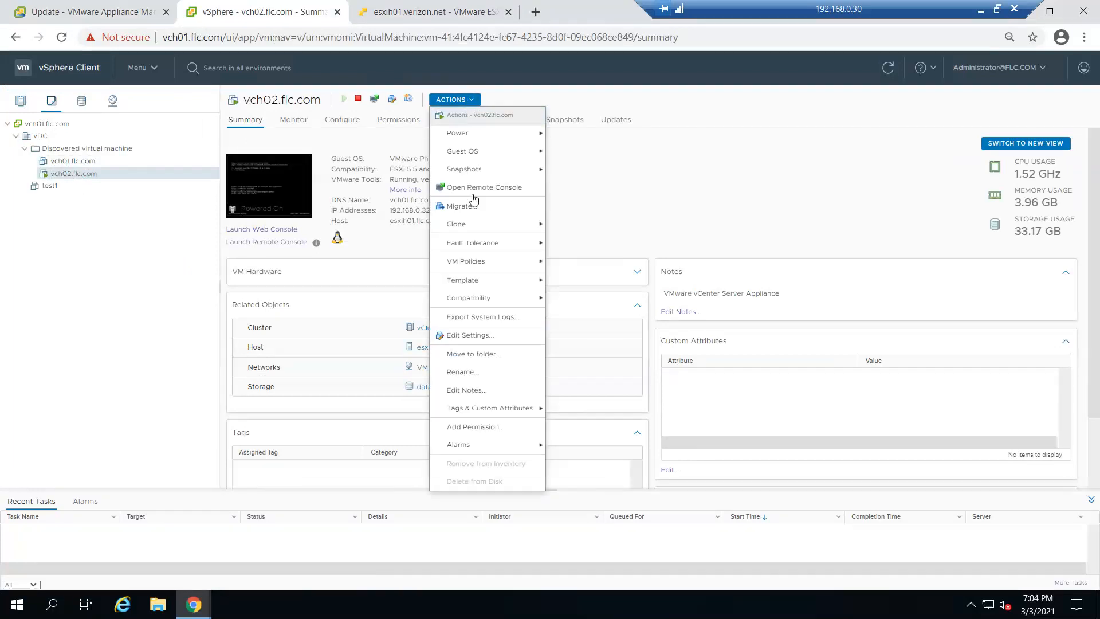
mouse_move(479, 175)
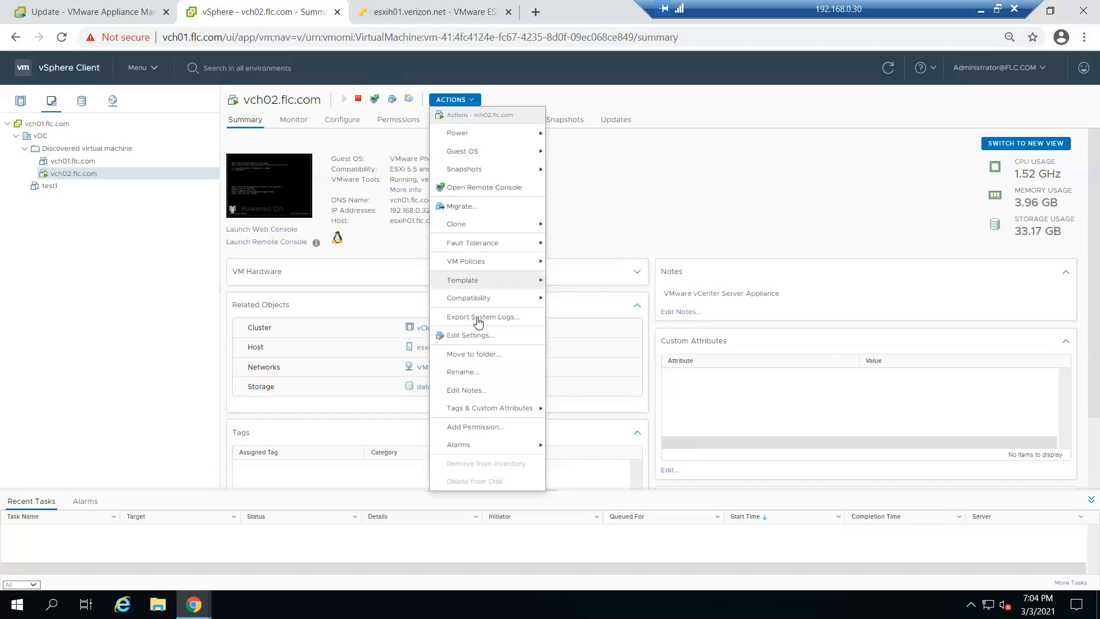
left_click(484, 336)
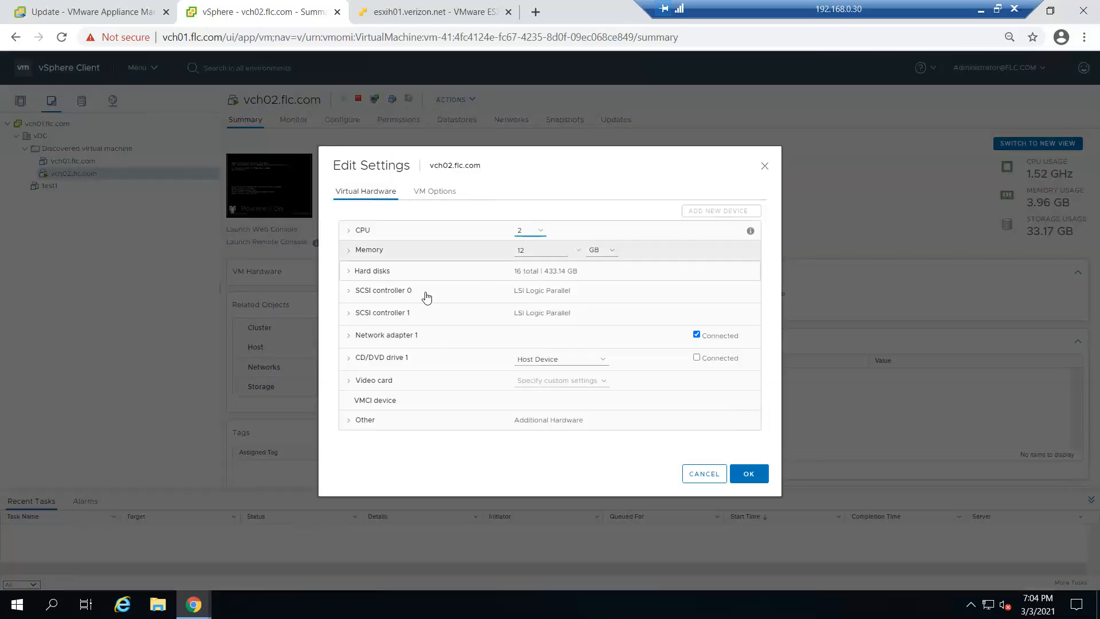
Set CD/DVD drive 1 to Datastore ISO File, using VMware-VCSA-all-7.0.1-17491101.iso from datastore1
left_click(351, 359)
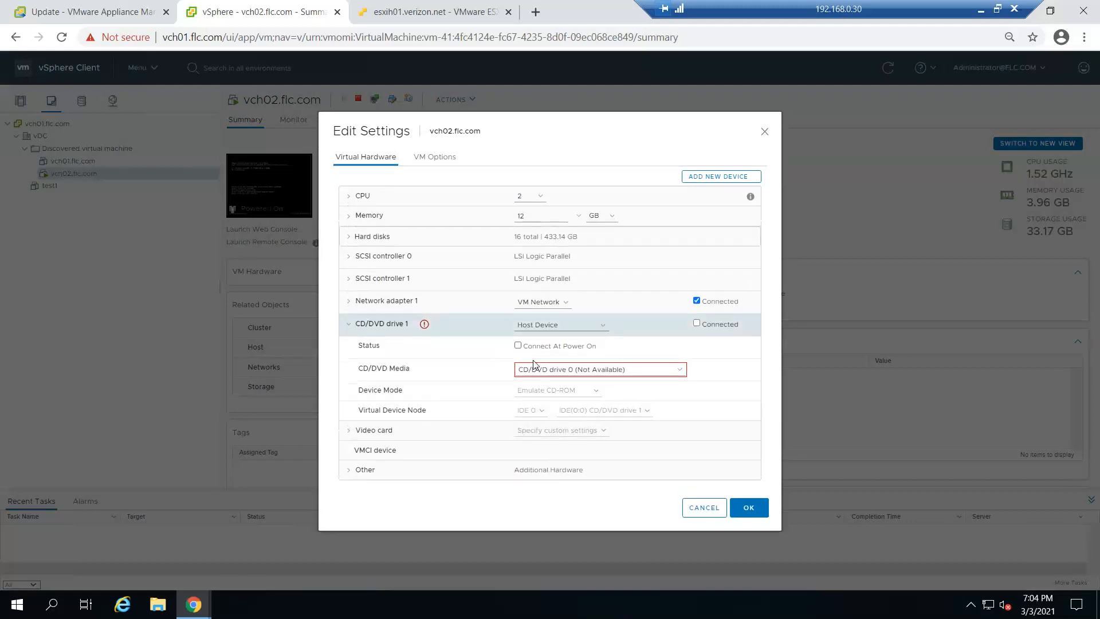
left_click(602, 325)
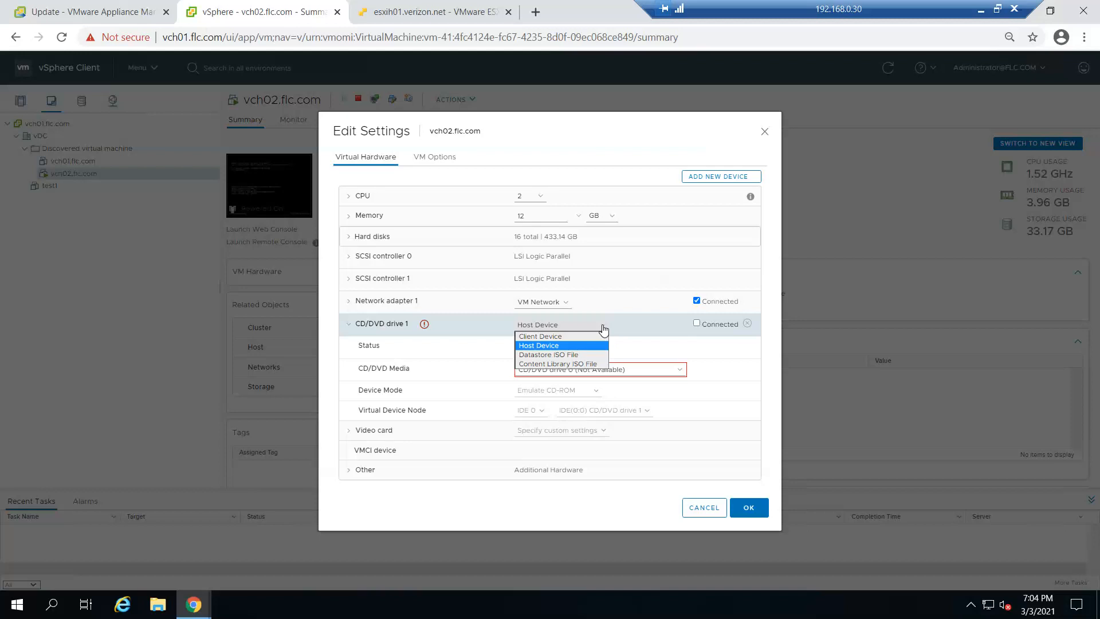
left_click(547, 356)
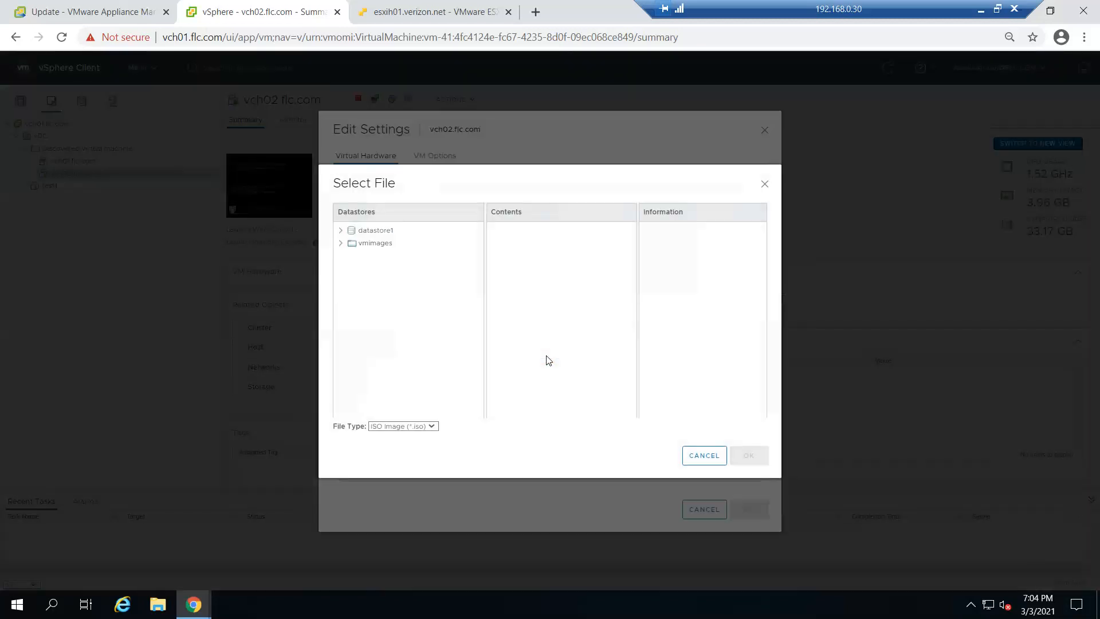
left_click(340, 230)
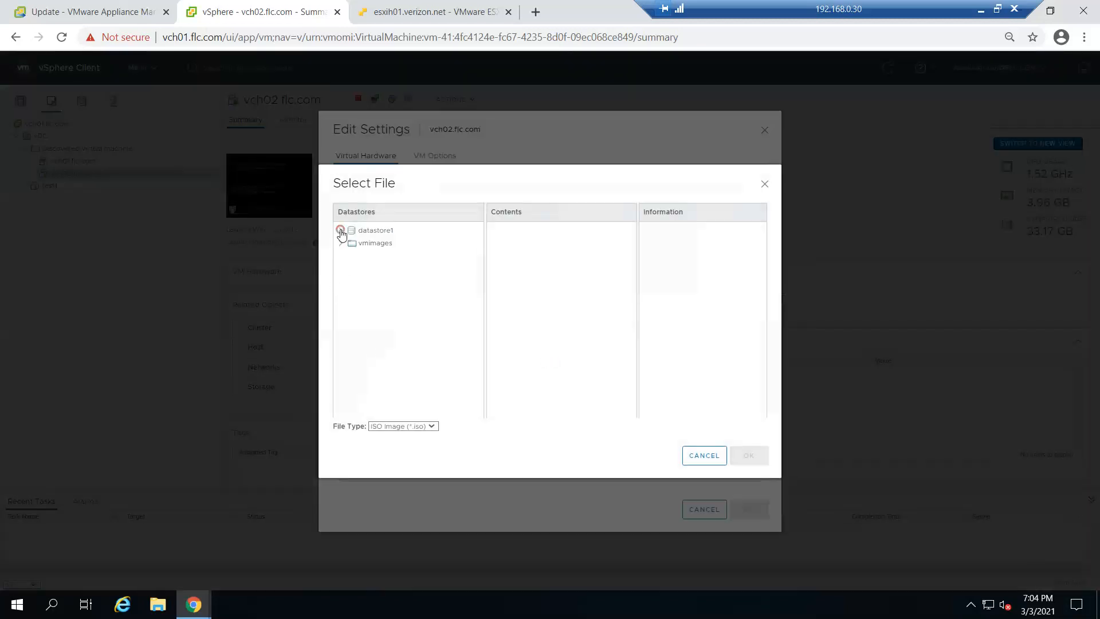
left_click(395, 231)
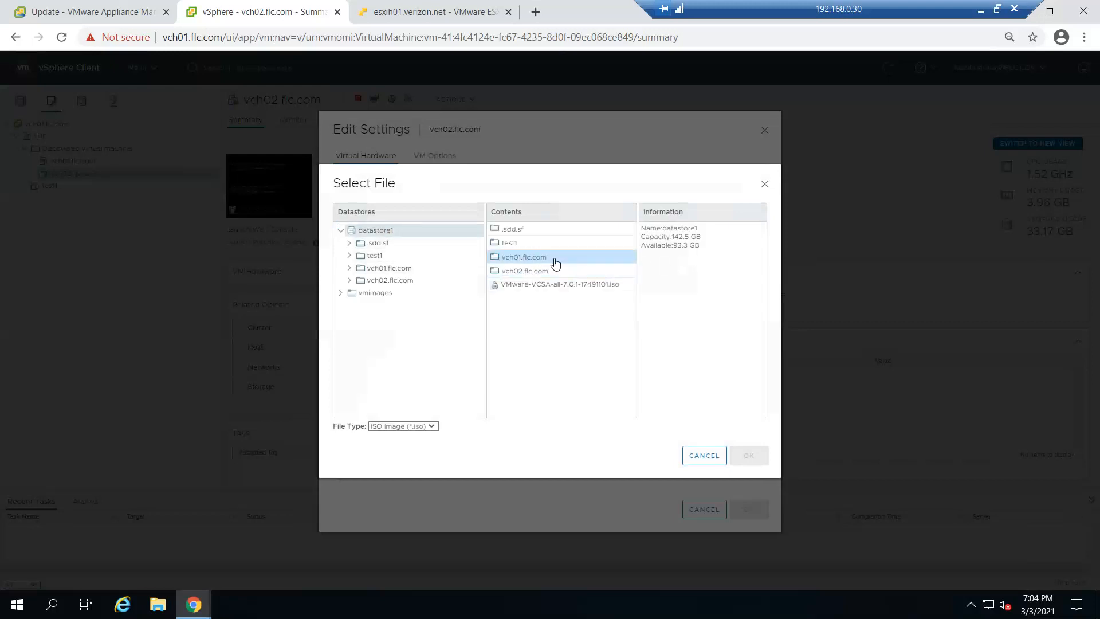
left_click(539, 285)
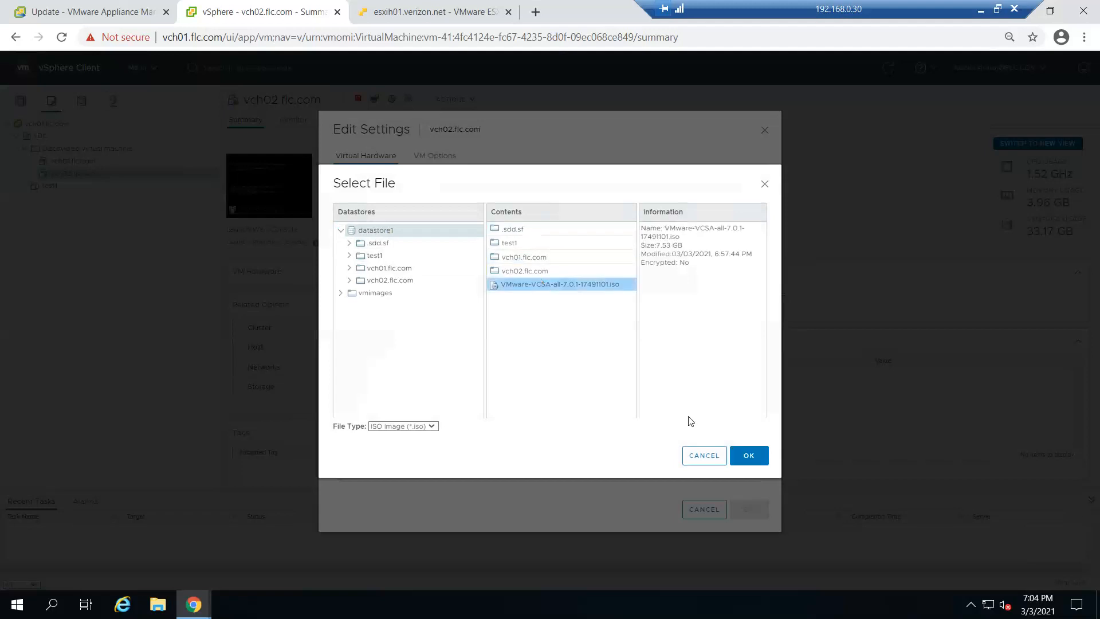
left_click(749, 456)
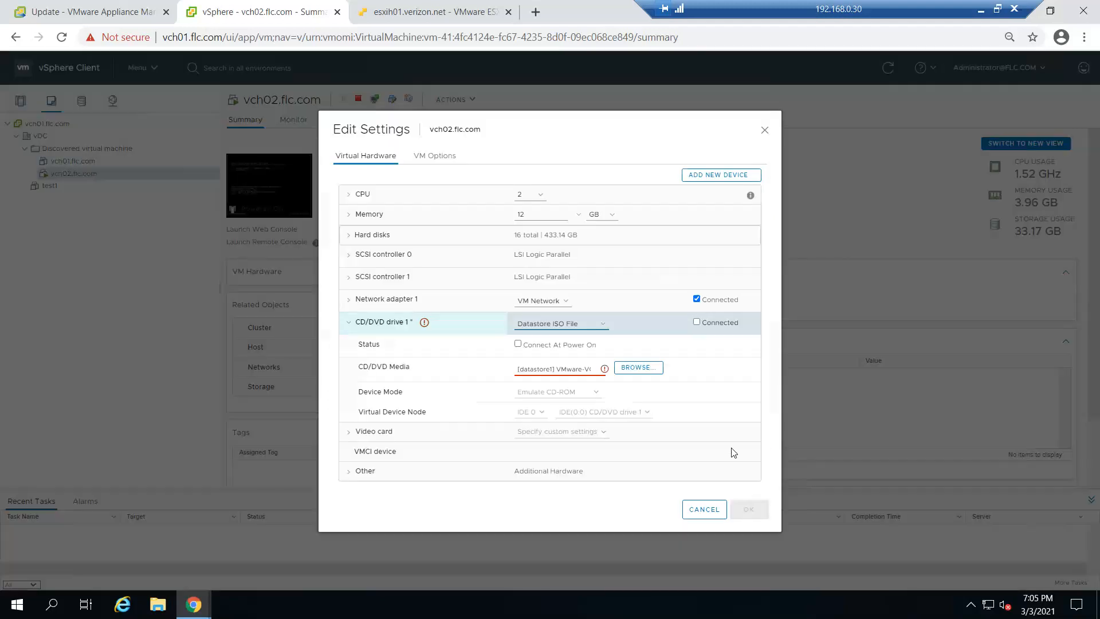
Enable Connected and Connect At Power On for CD/DVD drive 1, and save the virtual machine settings
left_click(697, 322)
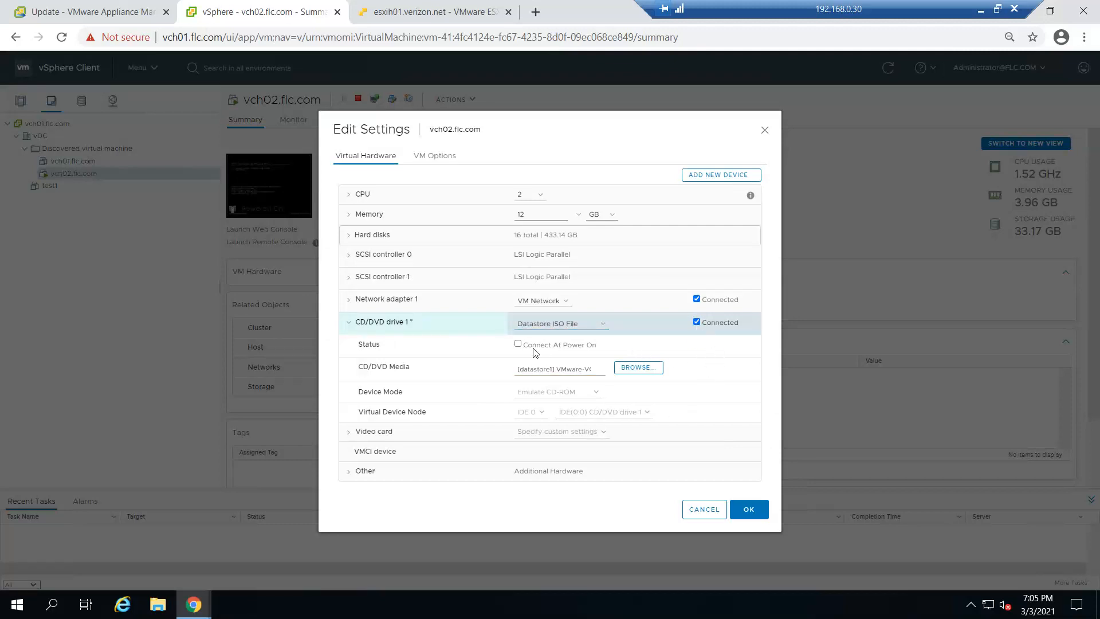
left_click(518, 344)
left_click(749, 509)
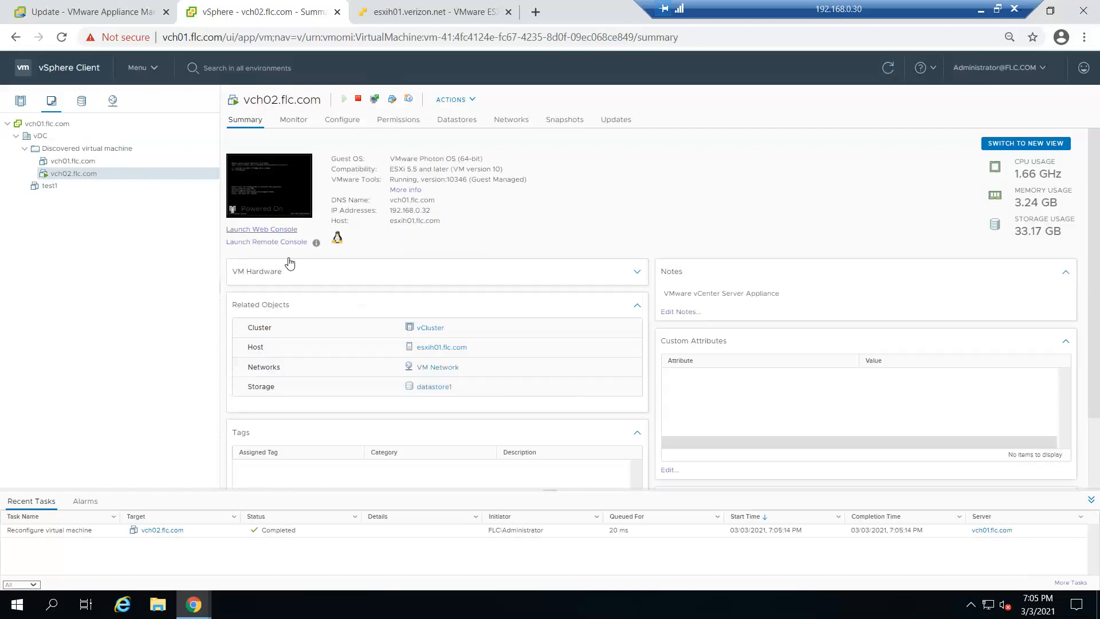
View the web console of vch02.flc.com and close it again
left_click_drag(925, 6, 736, 6)
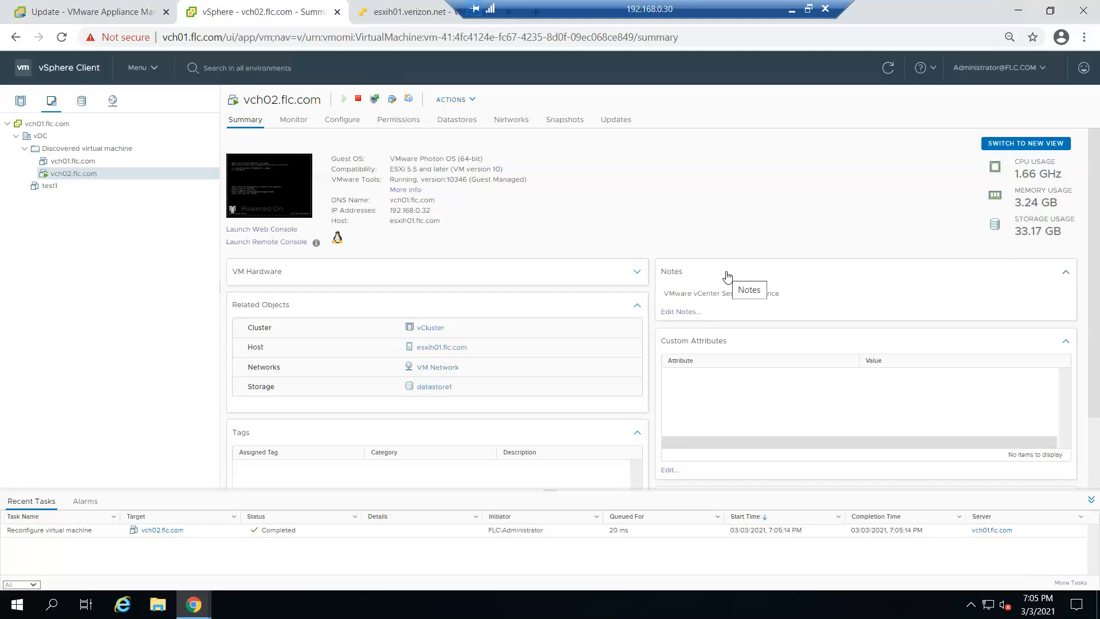
left_click(265, 230)
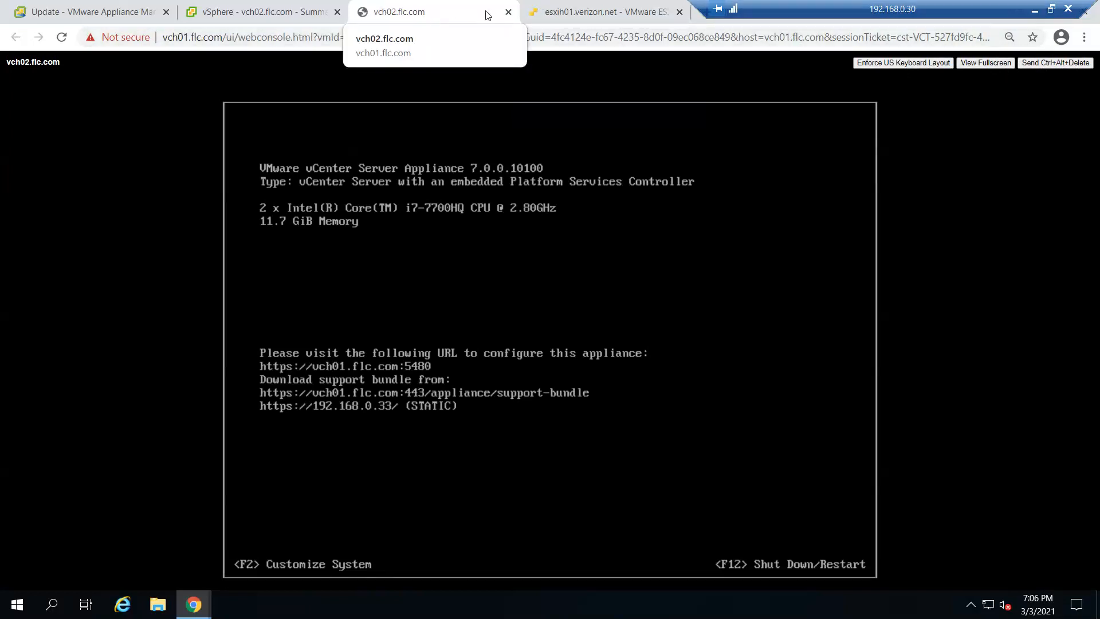
left_click(507, 12)
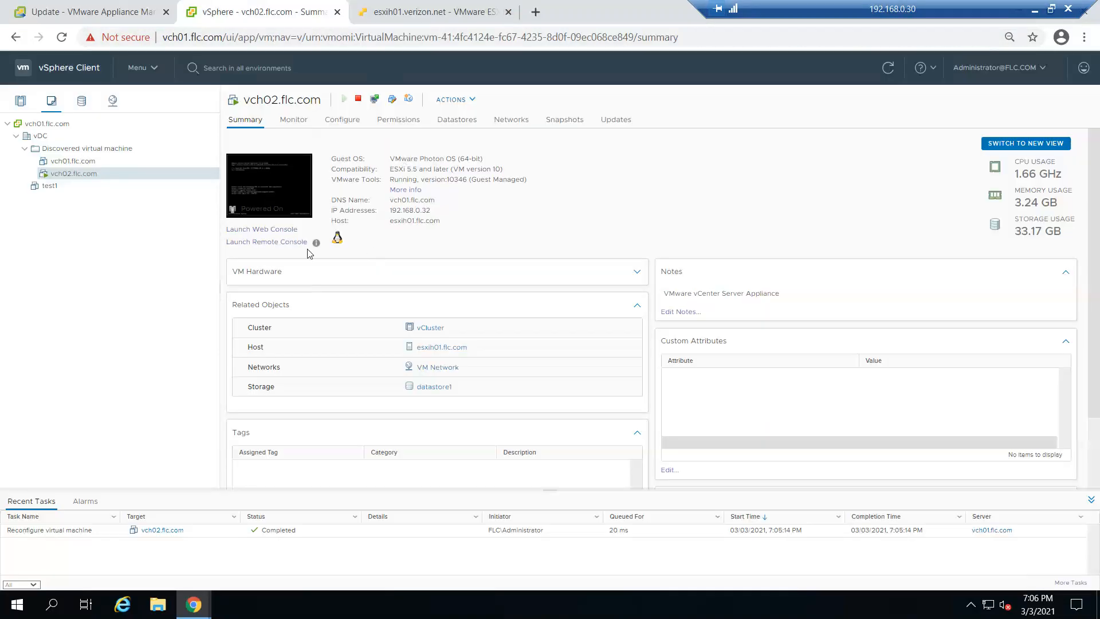
Launch VMware Remote Console for vch02.flc.com, dismiss the download notice, and place the console window over the middle of the page
left_click(247, 244)
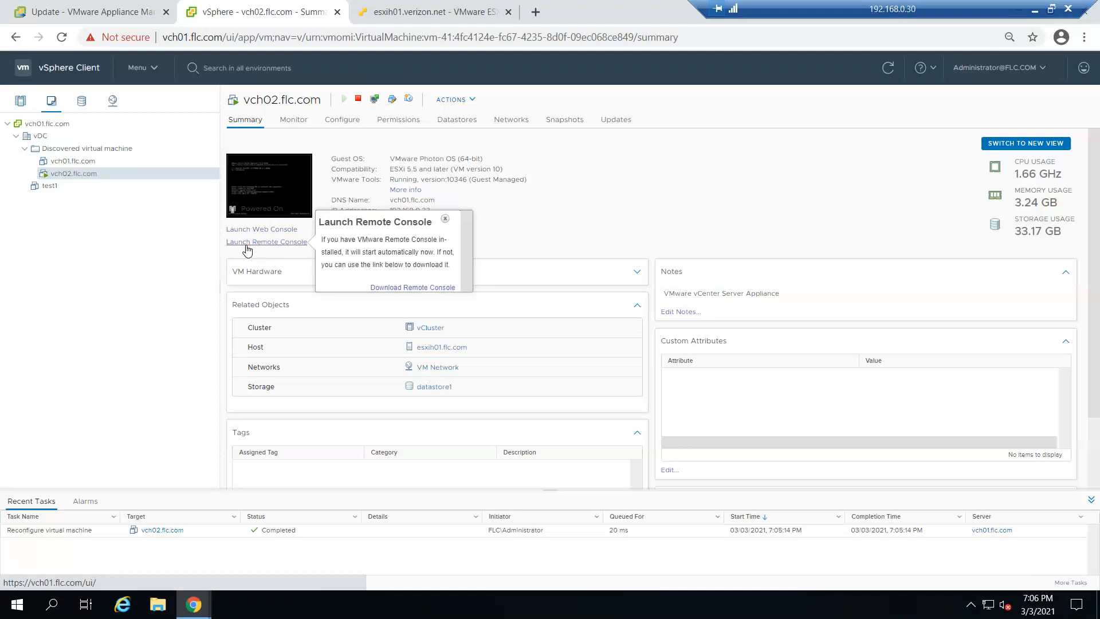
left_click_drag(350, 141, 828, 133)
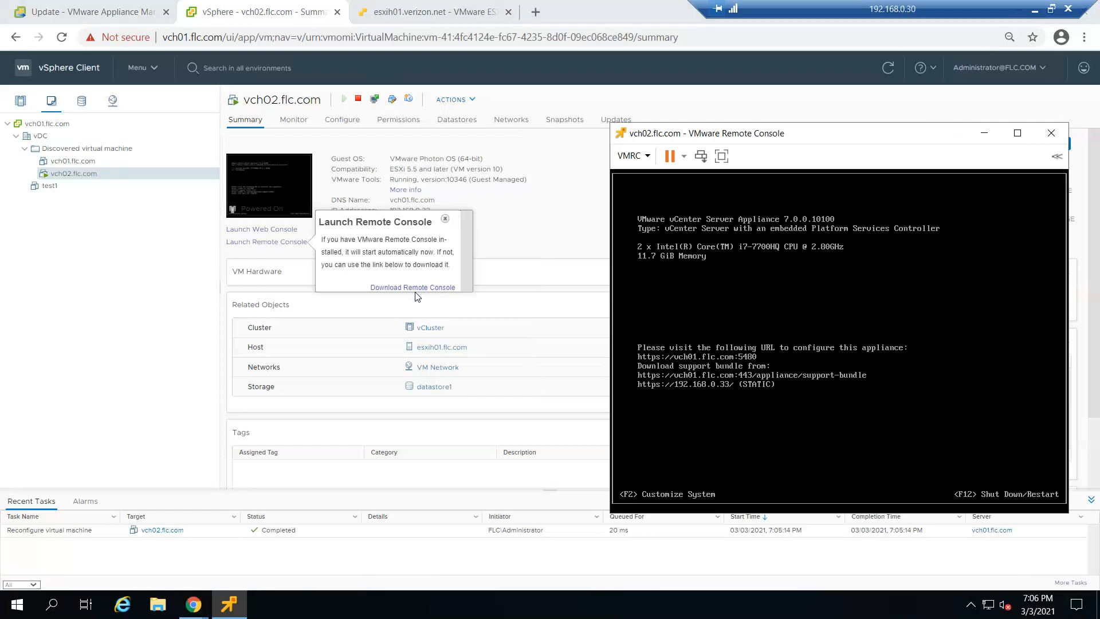
left_click(446, 220)
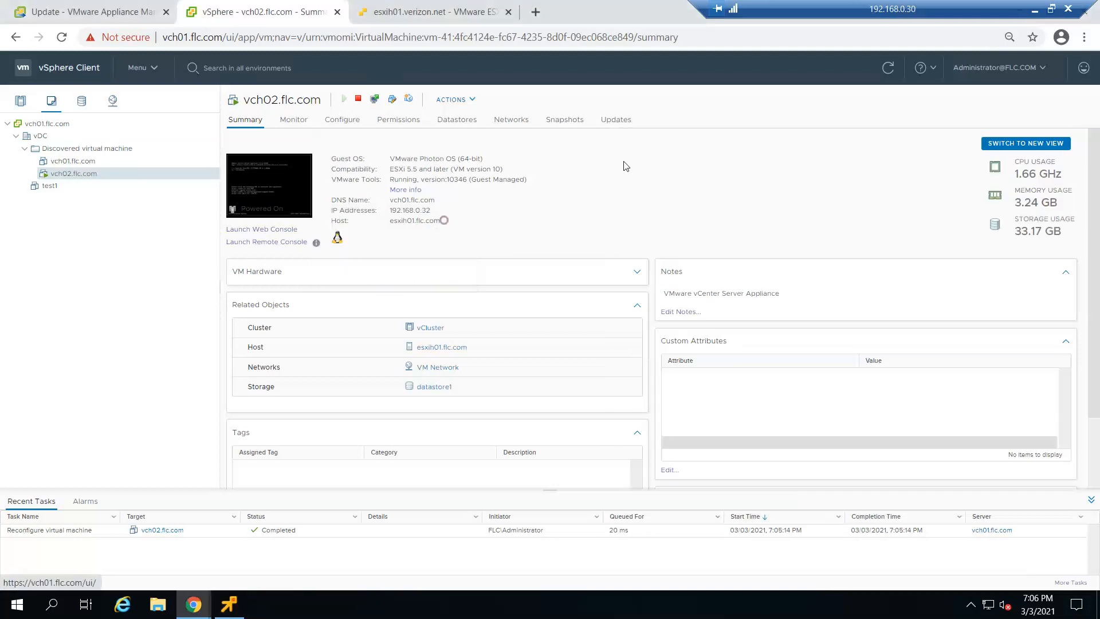
left_click(228, 604)
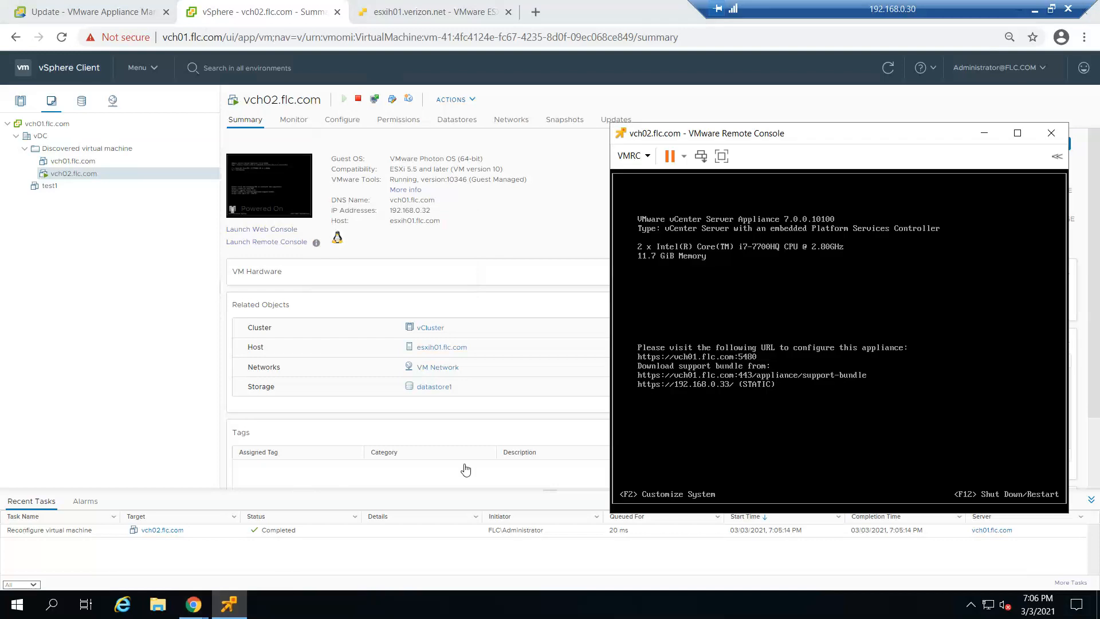
left_click(824, 134)
left_click_drag(824, 134, 575, 118)
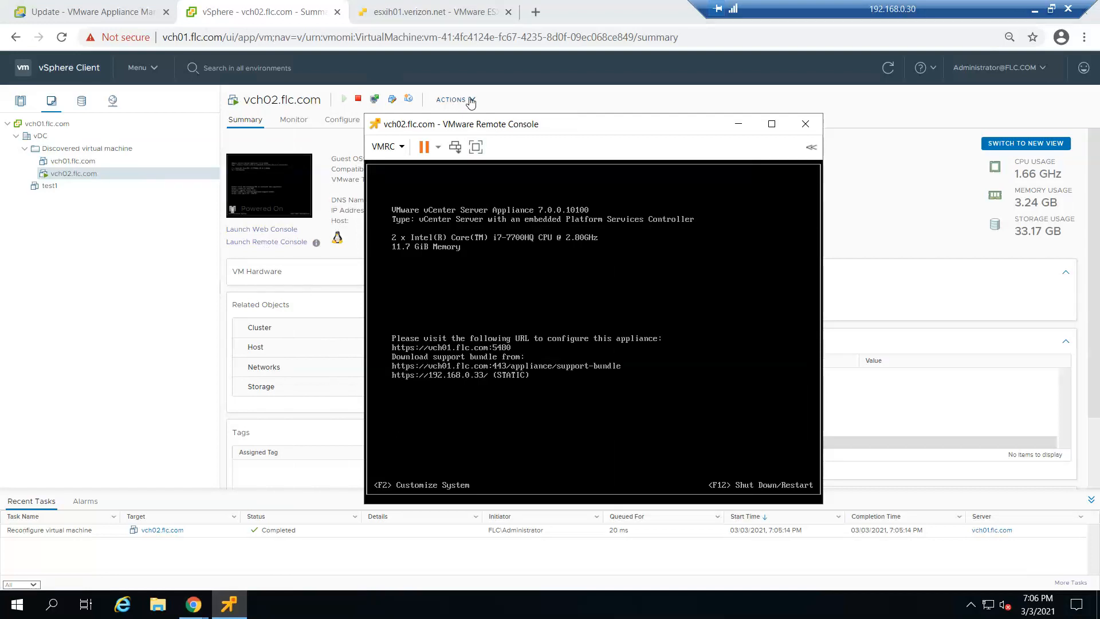
View the virtual machine settings of vch02.flc.com from the remote console and examine the details of Hard disk 6
left_click(403, 148)
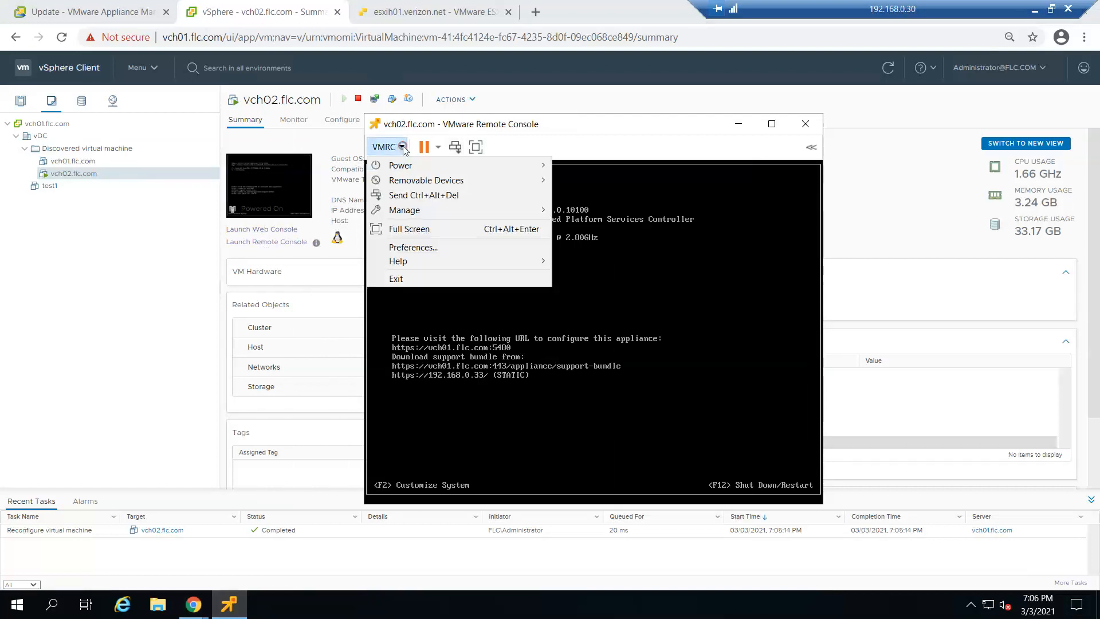
mouse_move(408, 170)
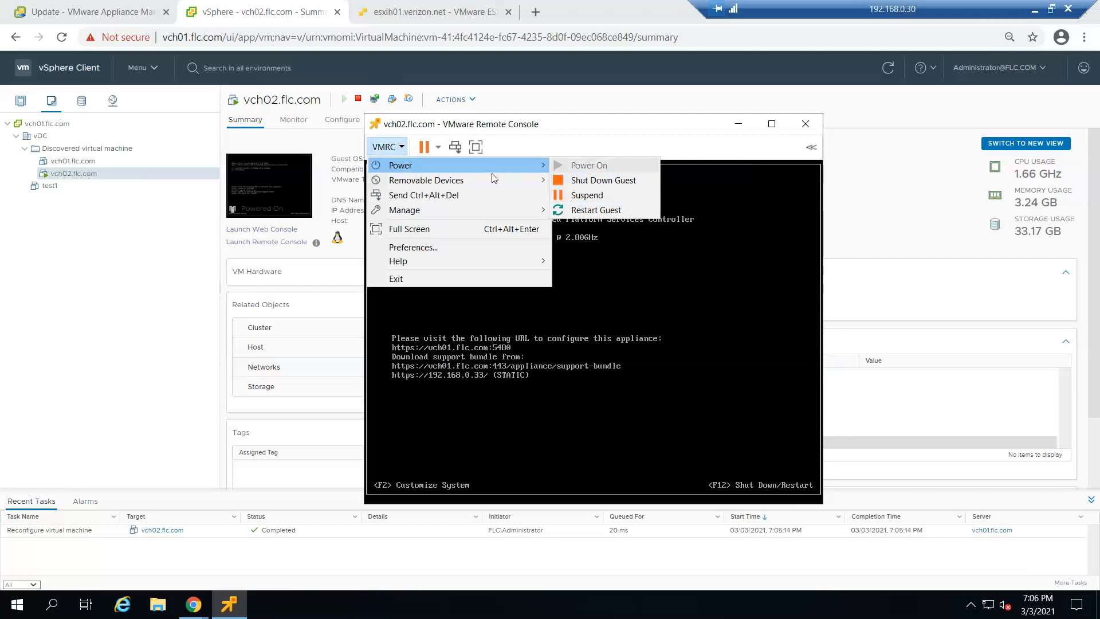
mouse_move(480, 183)
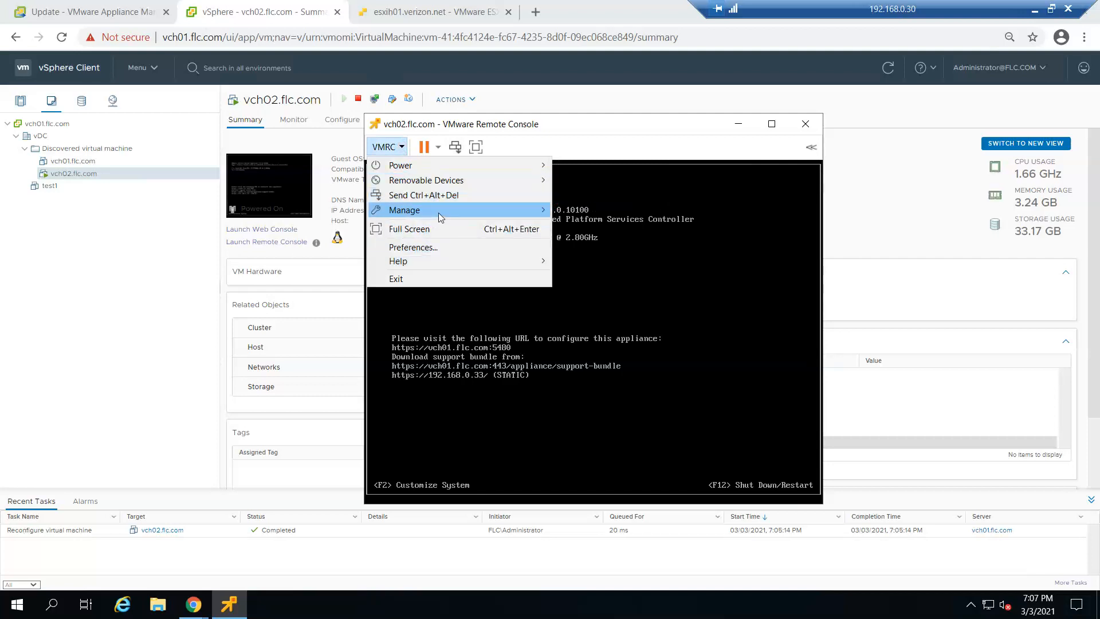
mouse_move(518, 210)
left_click(604, 248)
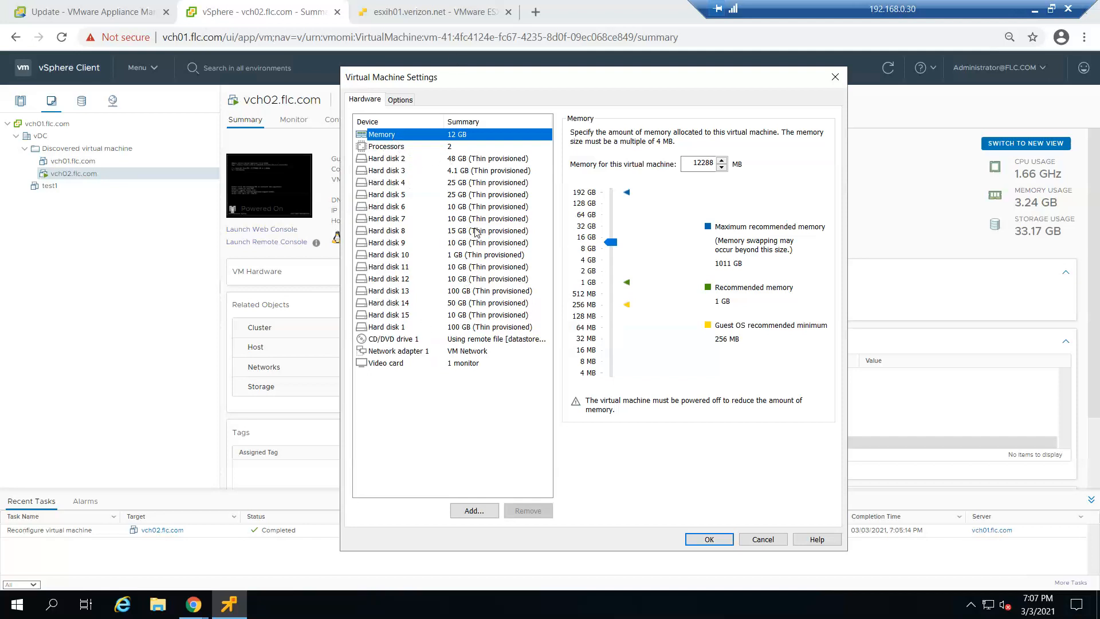
left_click(446, 211)
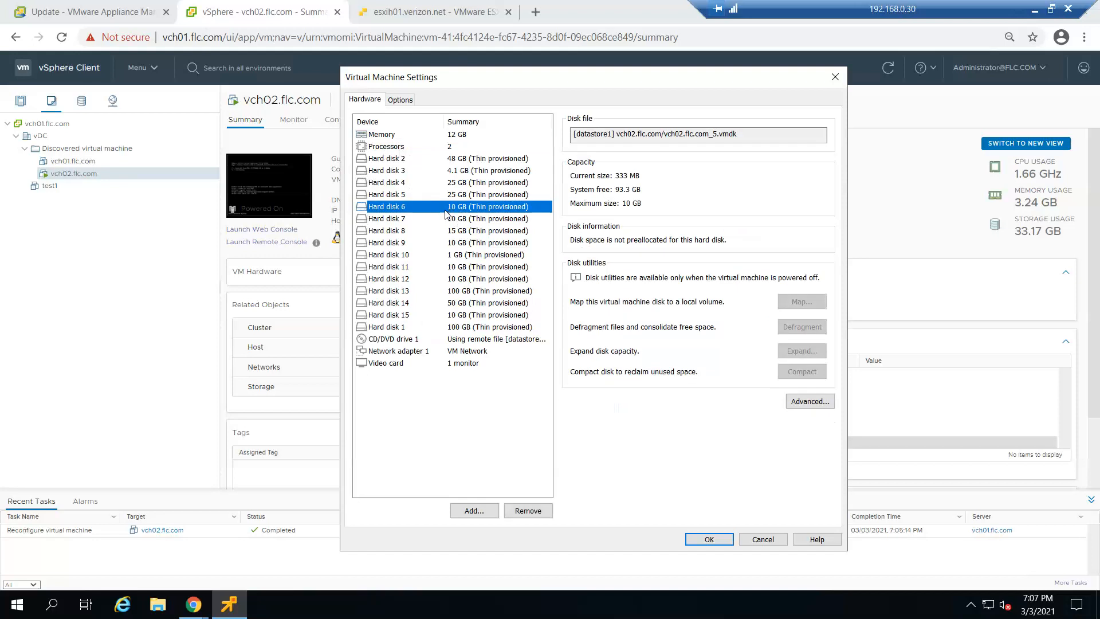
left_click_drag(482, 80, 582, 128)
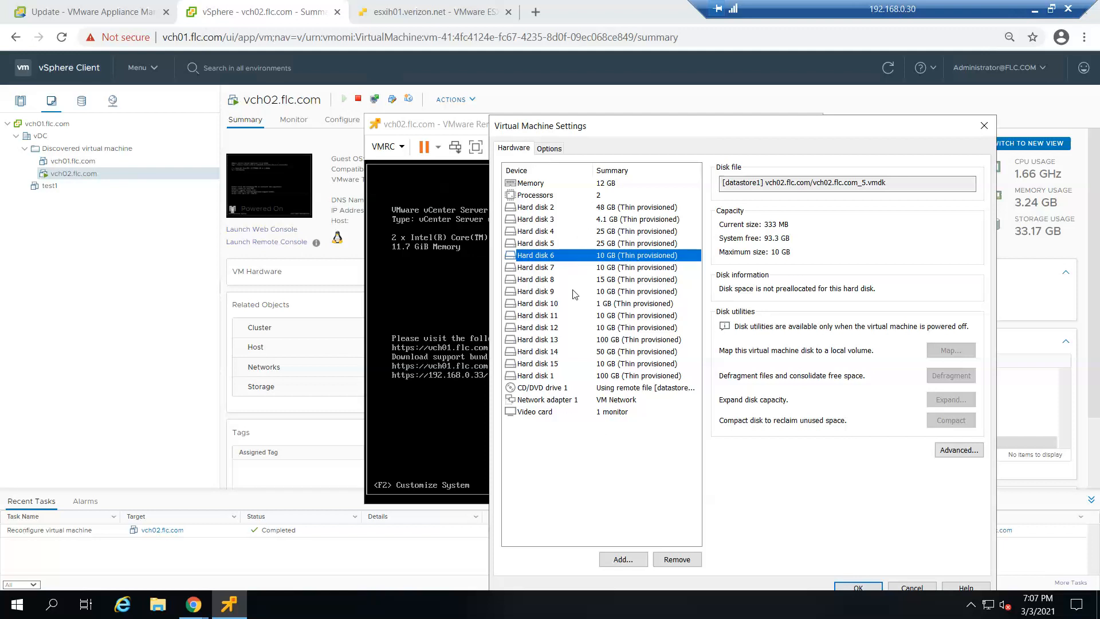
Look through the hardware types that can be added to the virtual machine, and leave the wizard and settings without changes
left_click(622, 556)
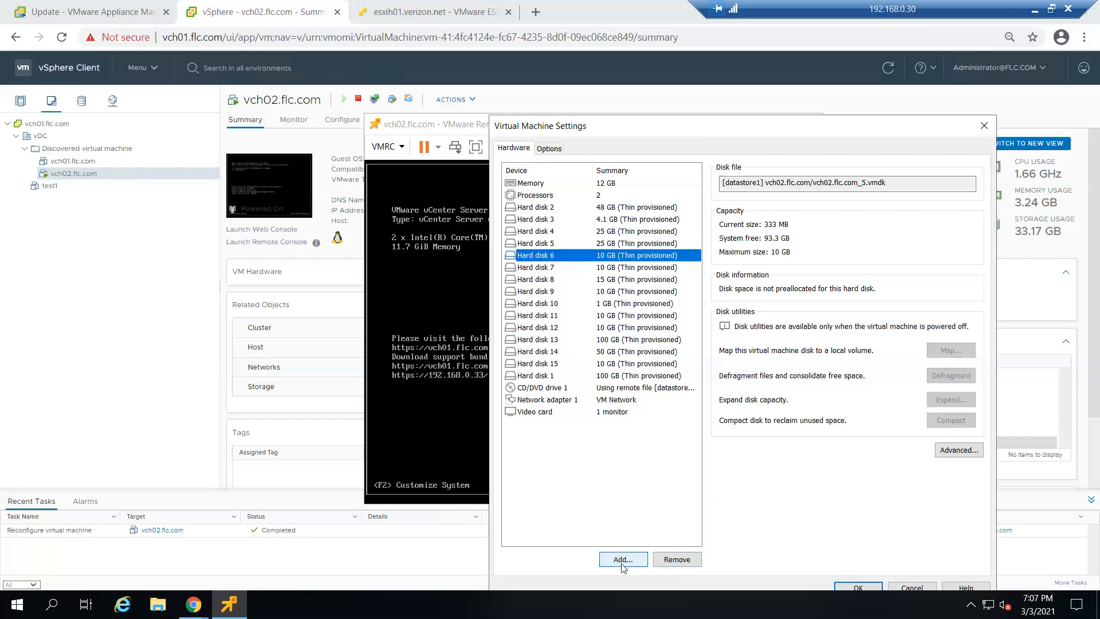
left_click(622, 559)
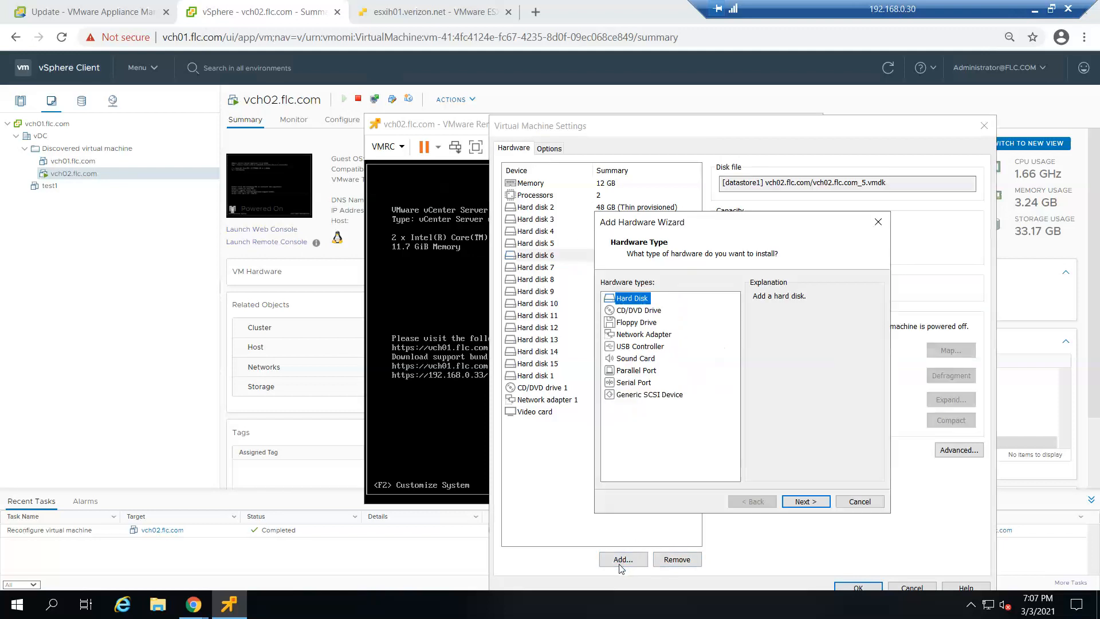
left_click(858, 504)
left_click(910, 588)
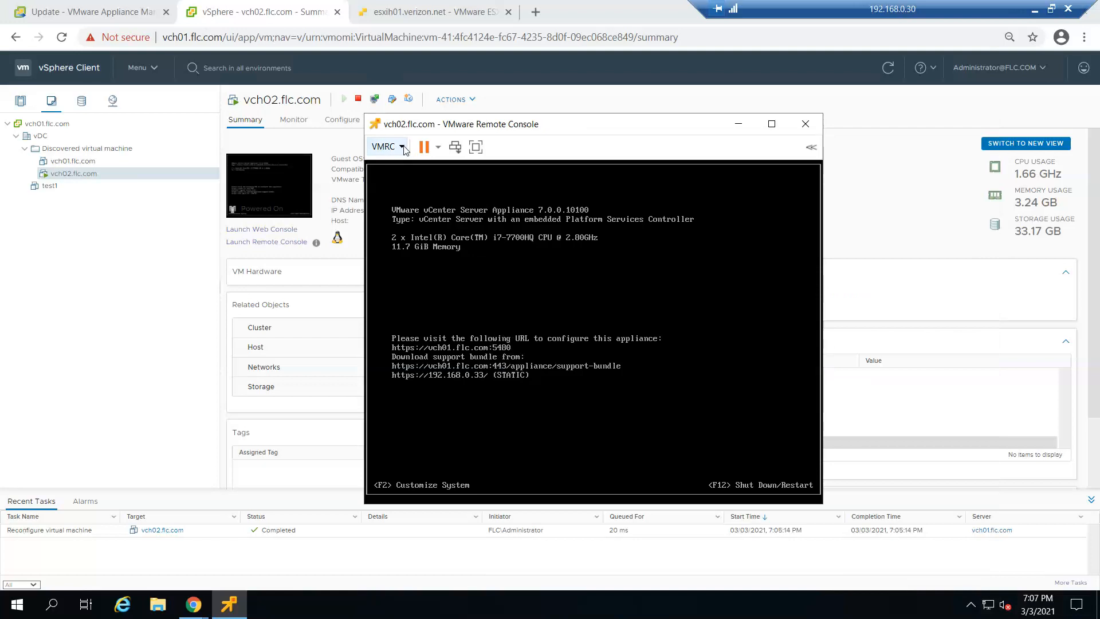
Check the ISO image and connection settings of CD/DVD drive 1 from the console's removable devices, and cancel without changes
left_click(403, 148)
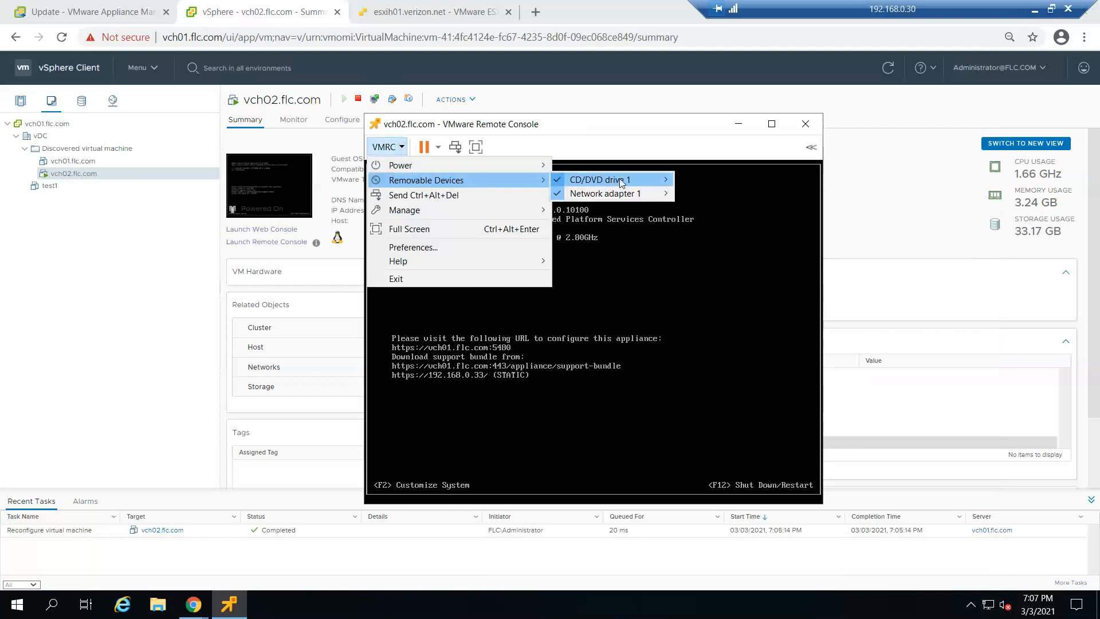
mouse_move(621, 182)
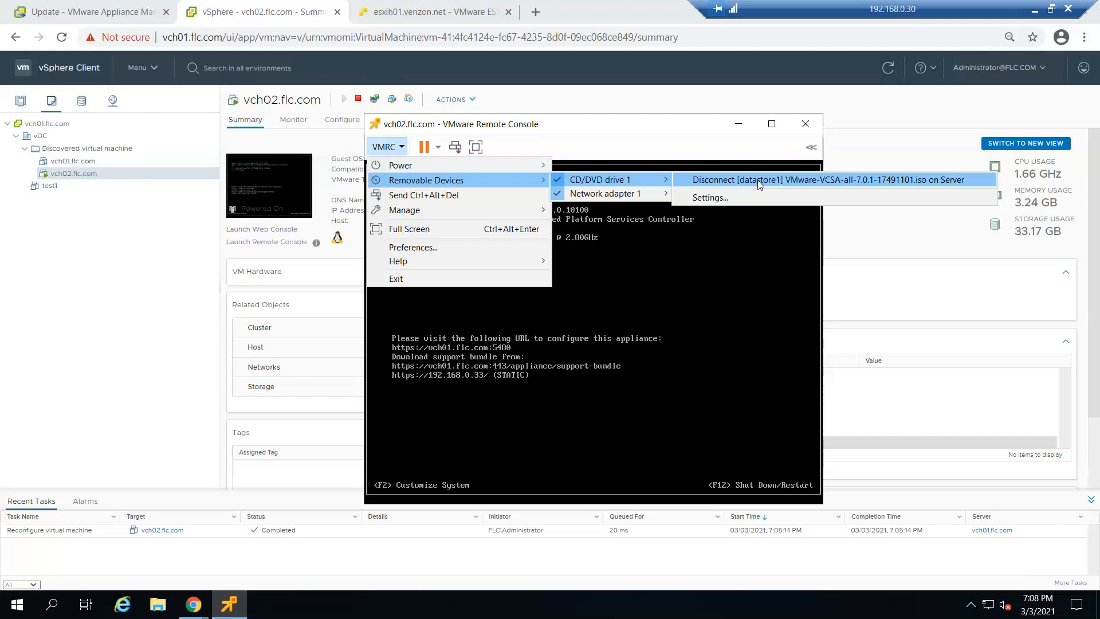
left_click(730, 197)
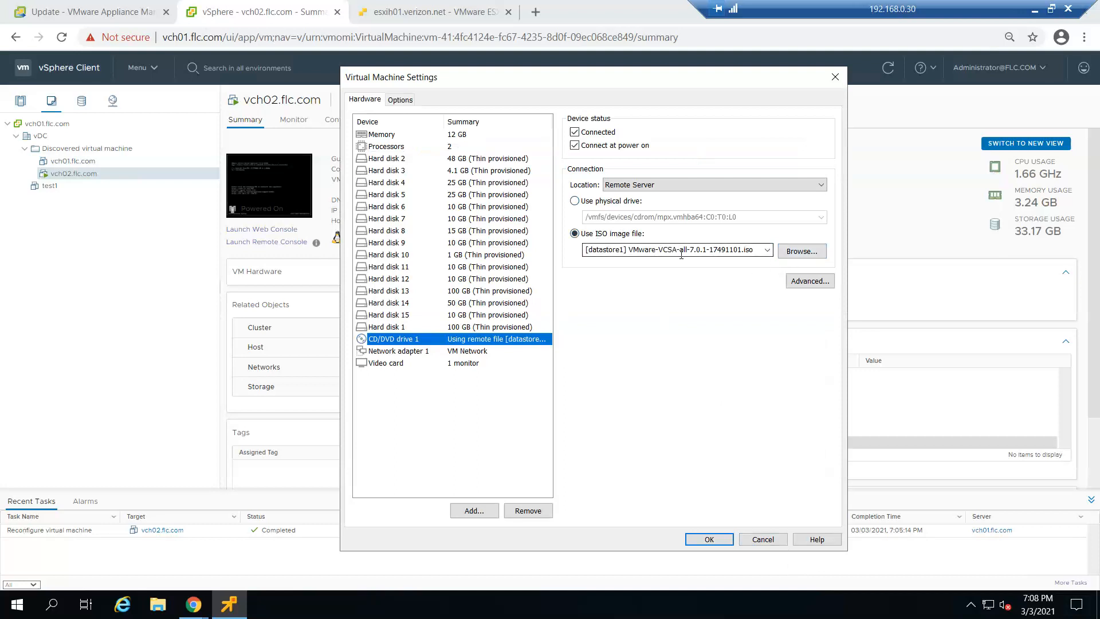
left_click(759, 539)
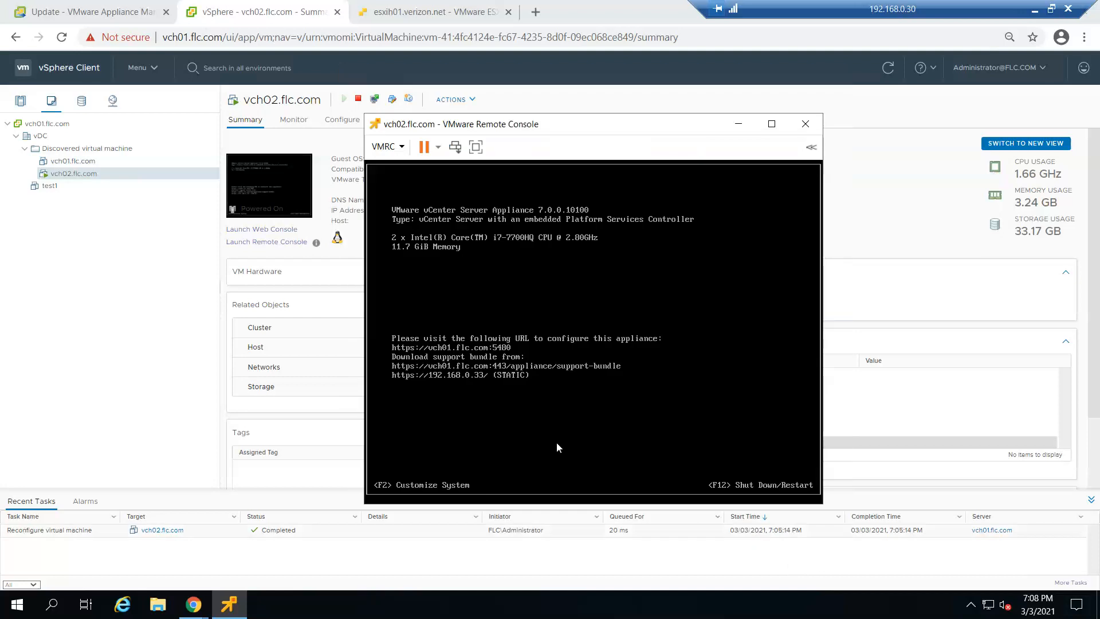
Examine the disconnect option for the ISO on CD/DVD drive 1 in the remote console without disconnecting it
left_click(403, 147)
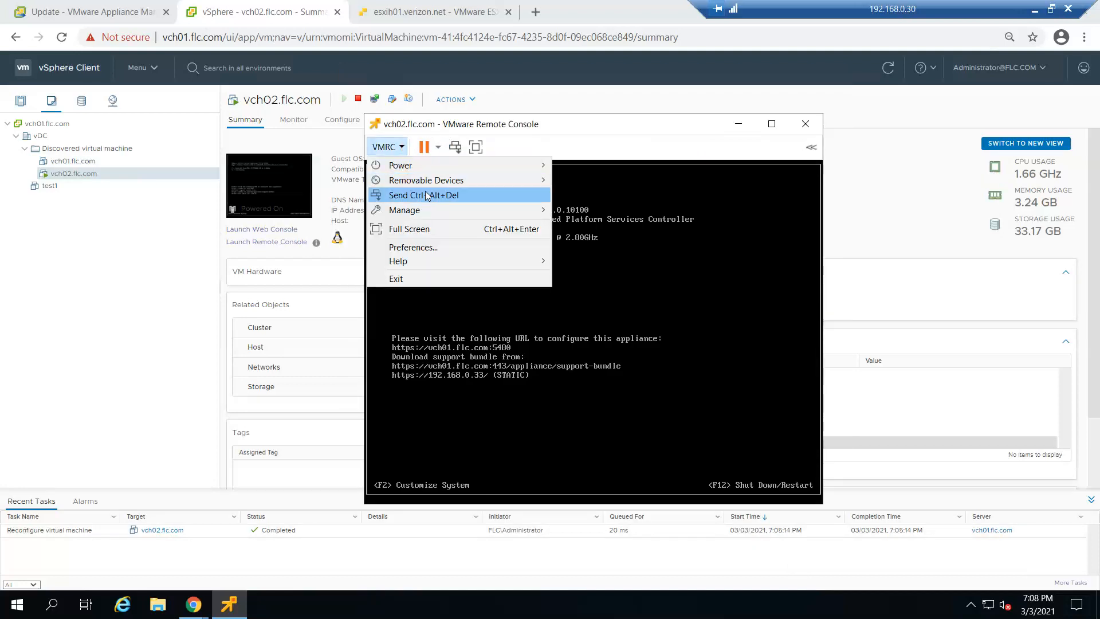
mouse_move(428, 183)
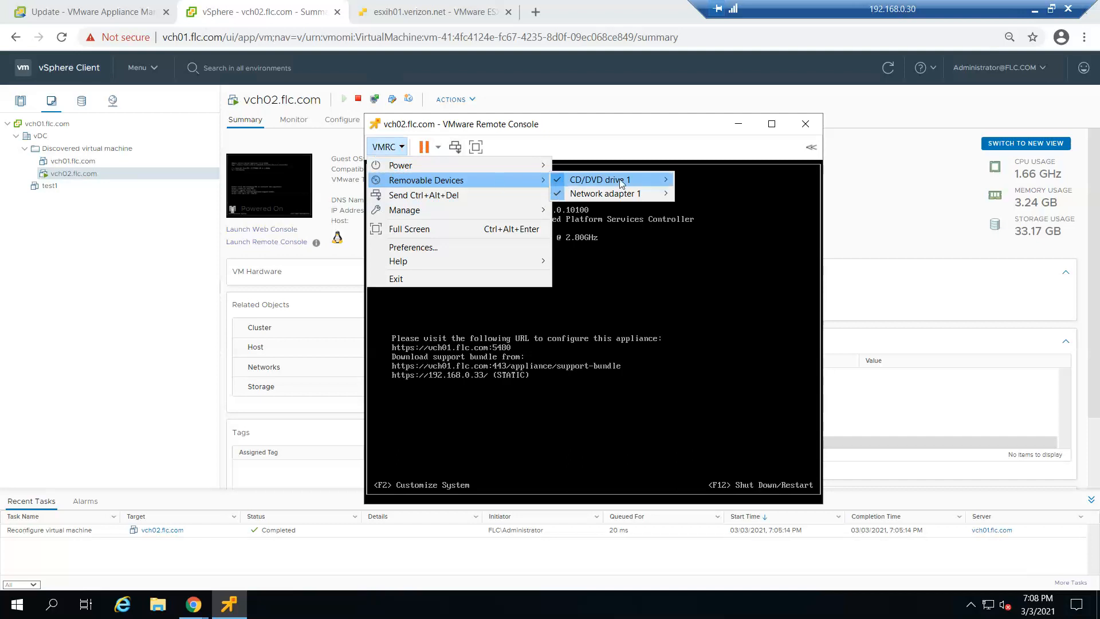
mouse_move(621, 183)
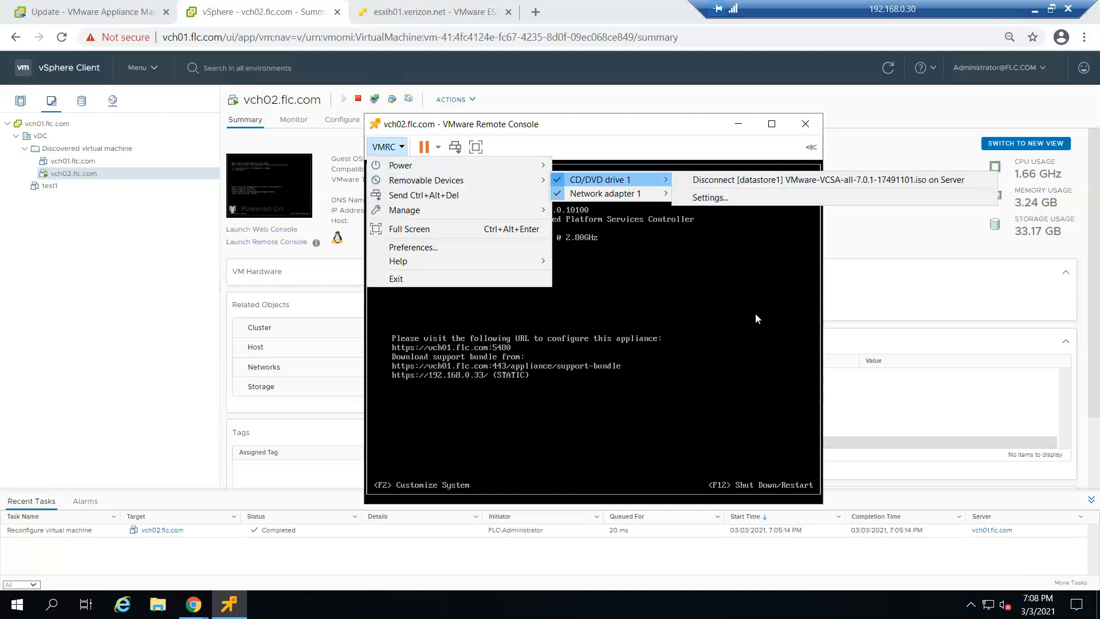
left_click(610, 130)
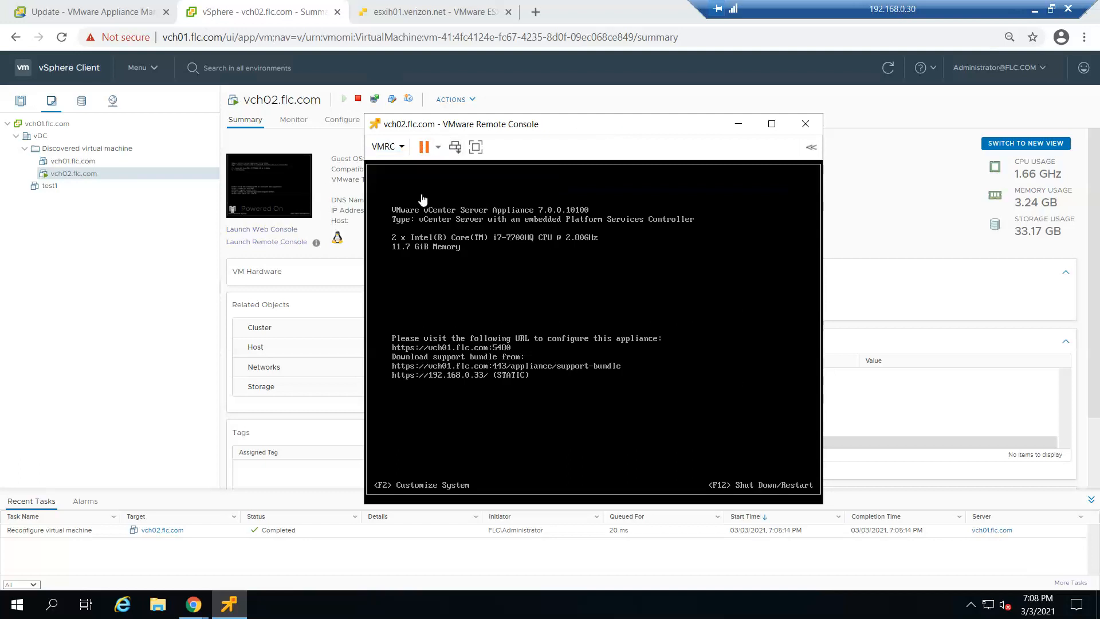
Close the remote console of vch02.flc.com, minimize the remote desktop session, and show the local desktop's hidden tray icons
left_click(817, 123)
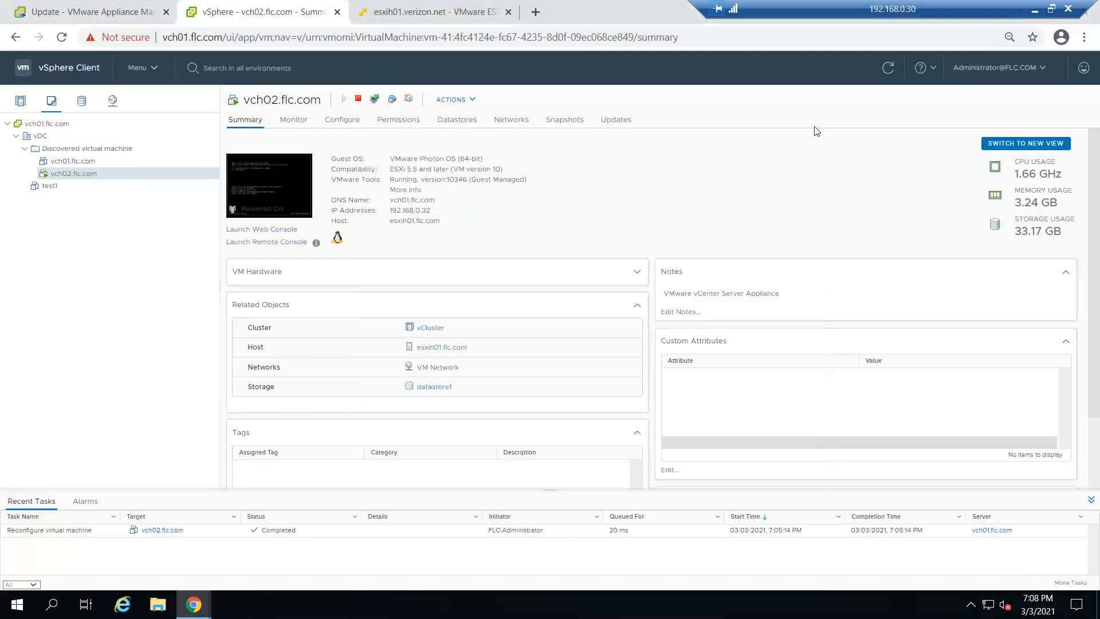
left_click(1034, 10)
left_click(972, 607)
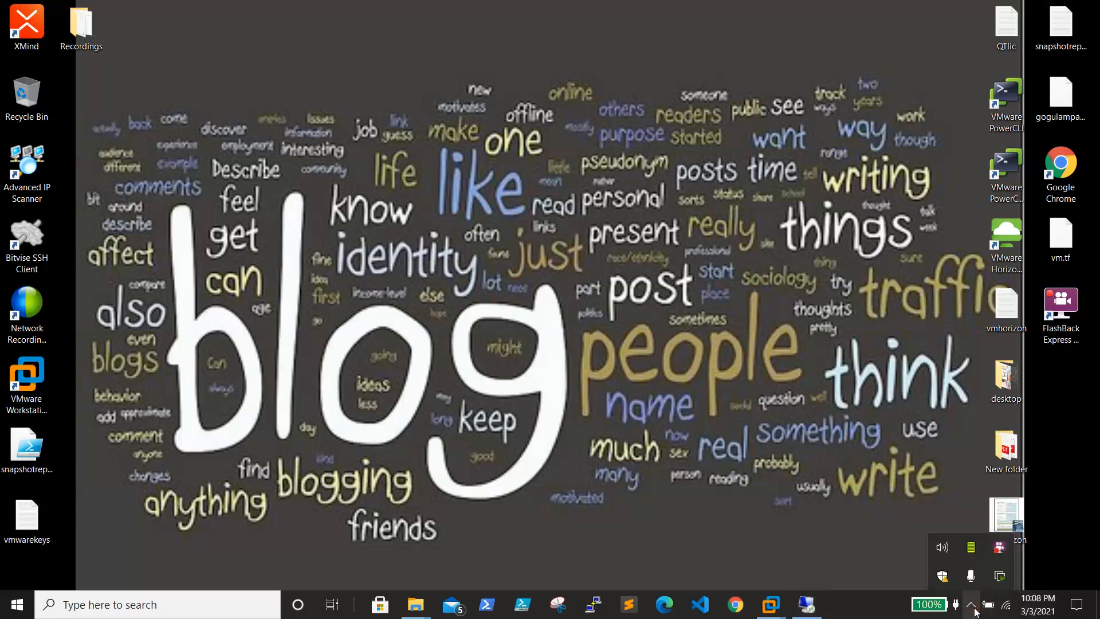